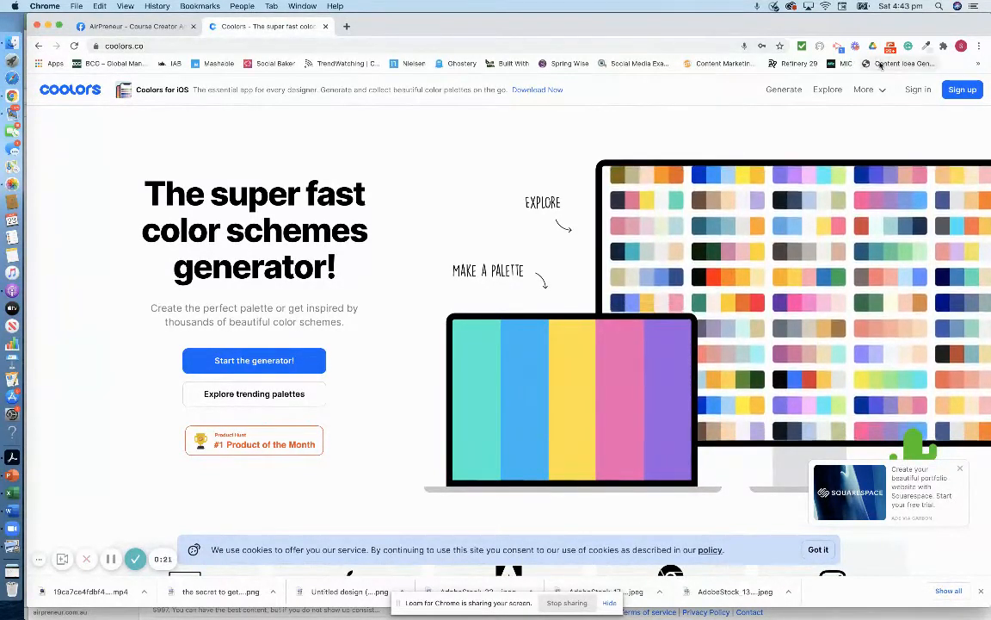
- Enter a full name, e-mail address and password in the Coolors sign-up form
{"action": "left_click", "coordinate": [962, 89]}
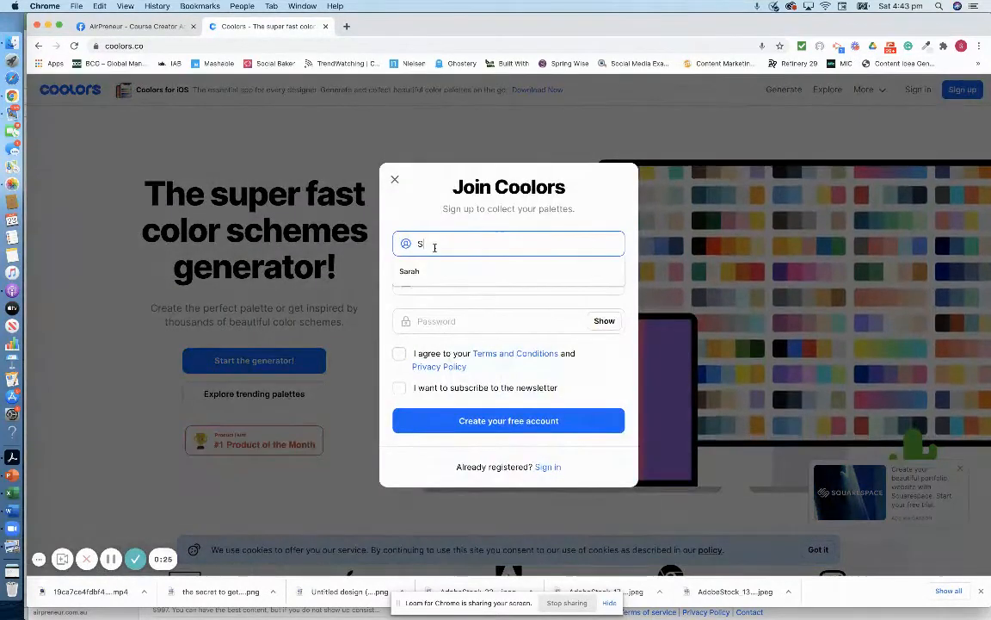
{"action": "key", "text": "Tab"}
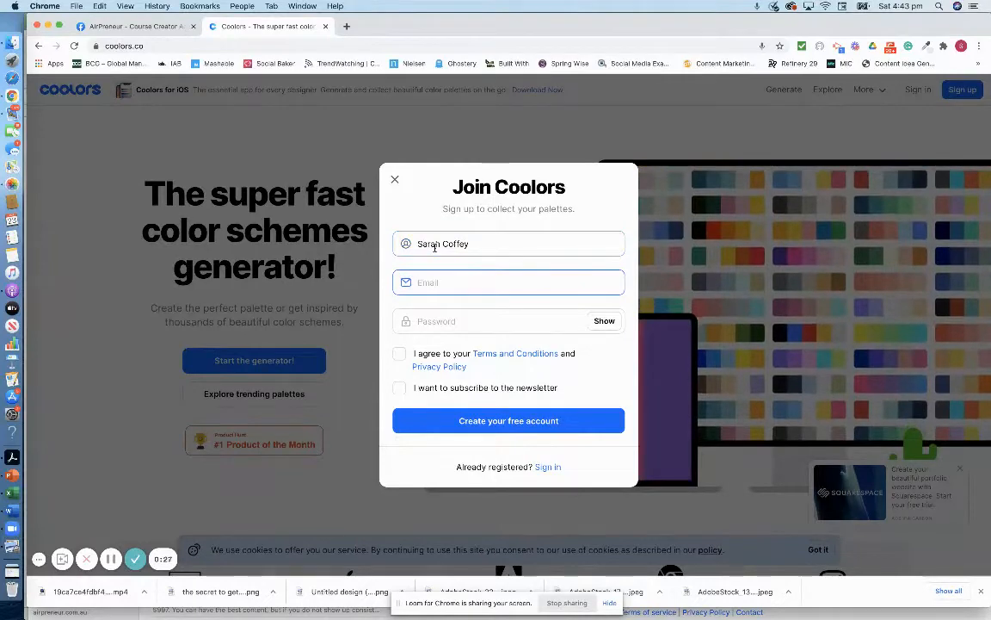
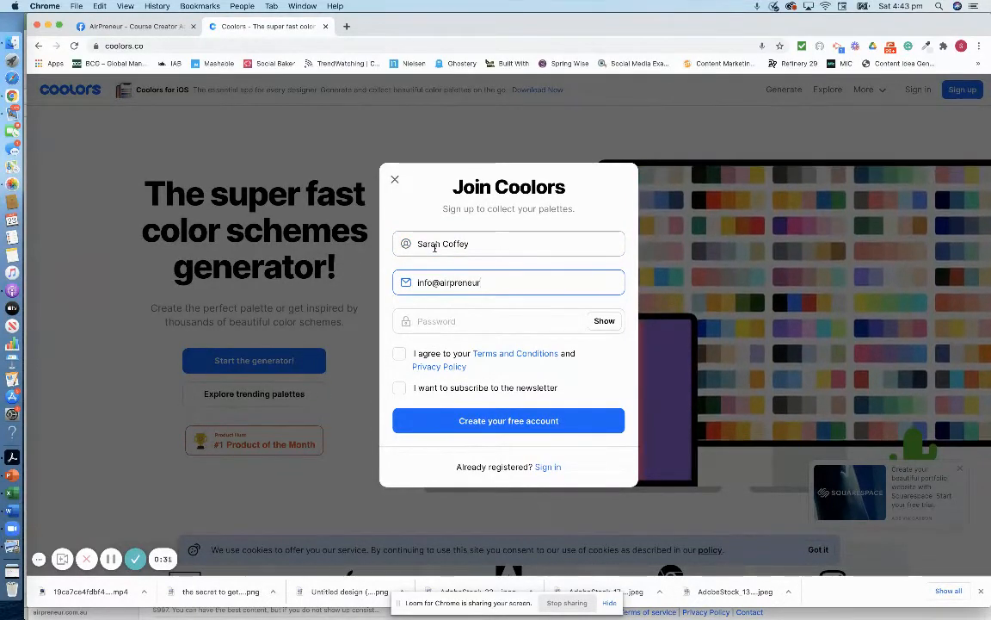
{"action": "key", "text": "Tab"}
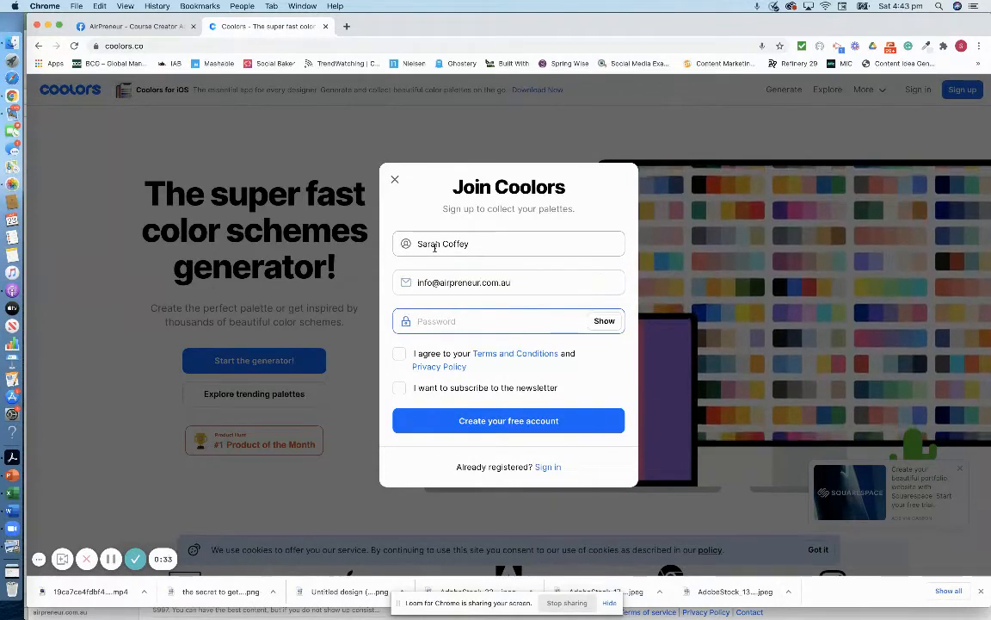
{"action": "type", "text": "•••••"}
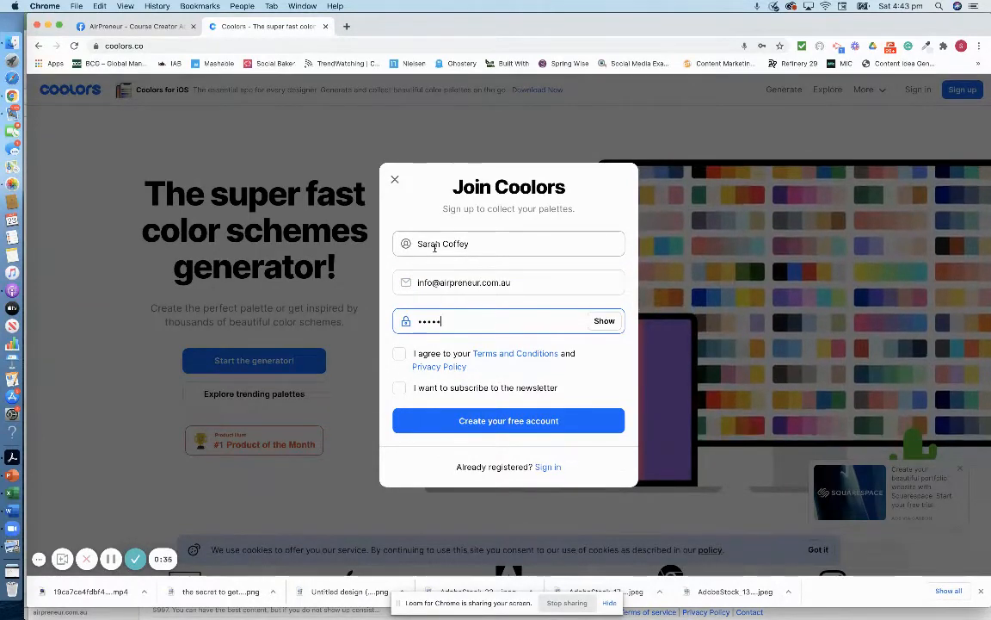
{"action": "type", "text": "•"}
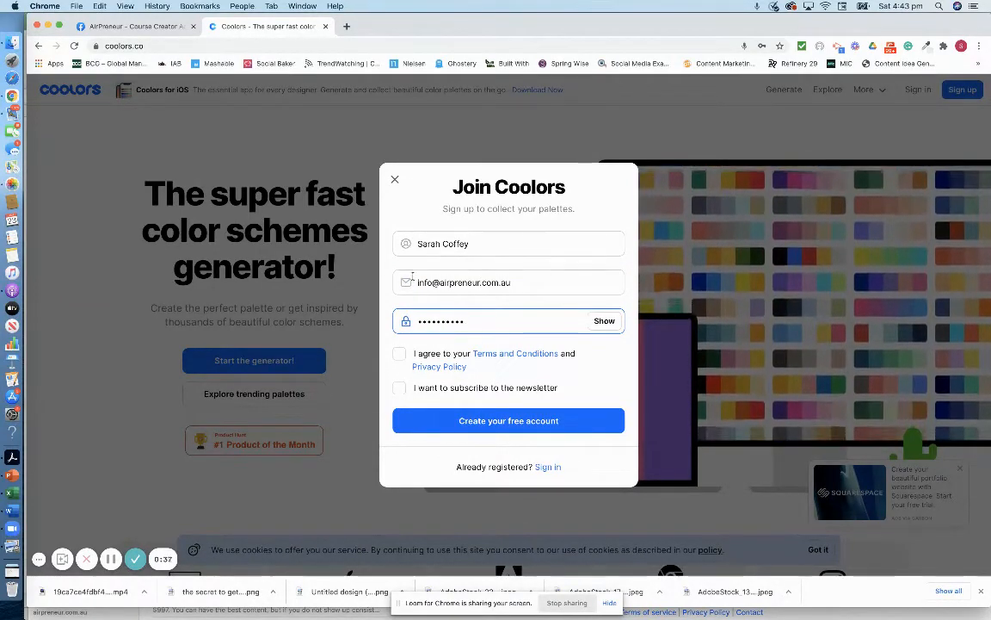
- Accept the terms, create the free account and switch to Mail for the confirmation
{"action": "left_click", "coordinate": [399, 353]}
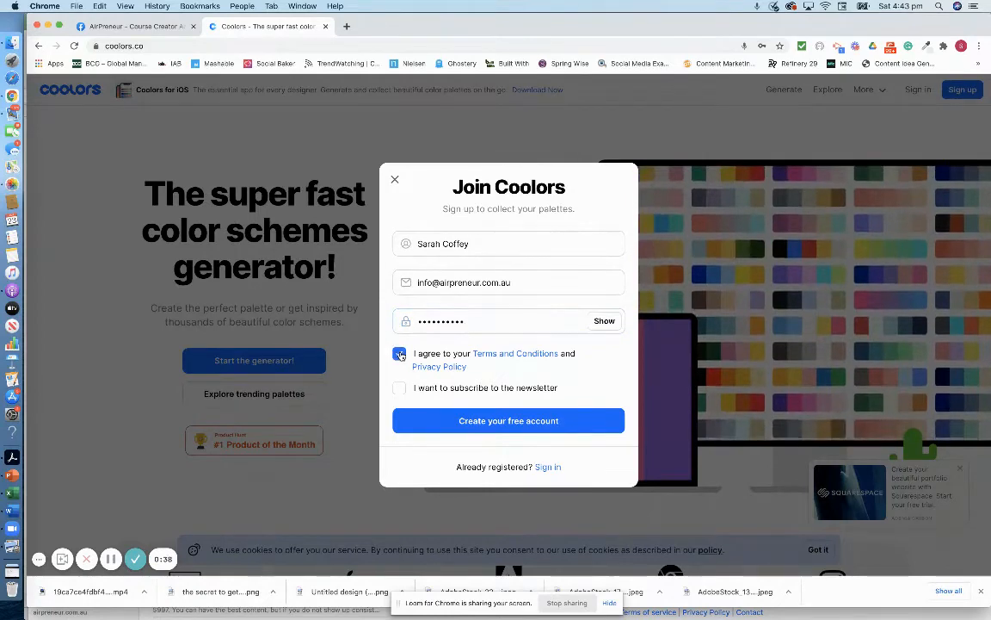
{"action": "left_click", "coordinate": [490, 422]}
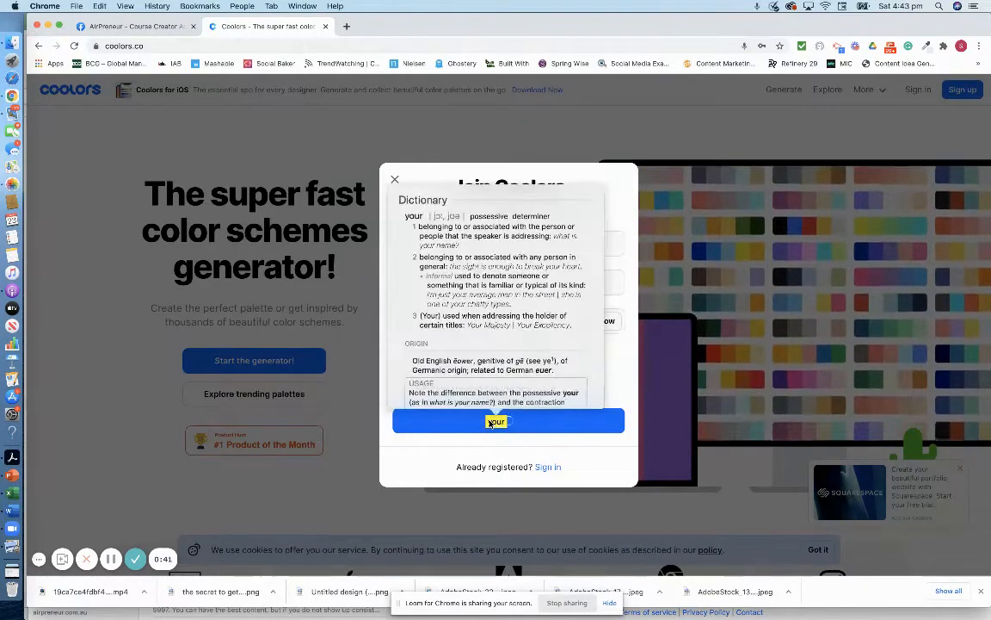
{"action": "left_click", "coordinate": [453, 157]}
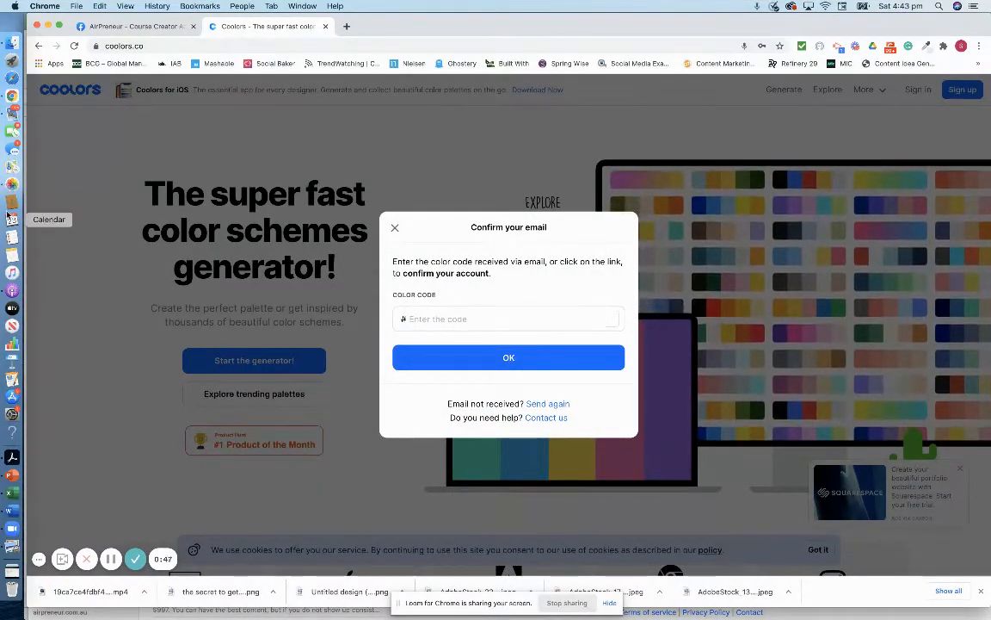
{"action": "left_click", "coordinate": [12, 101]}
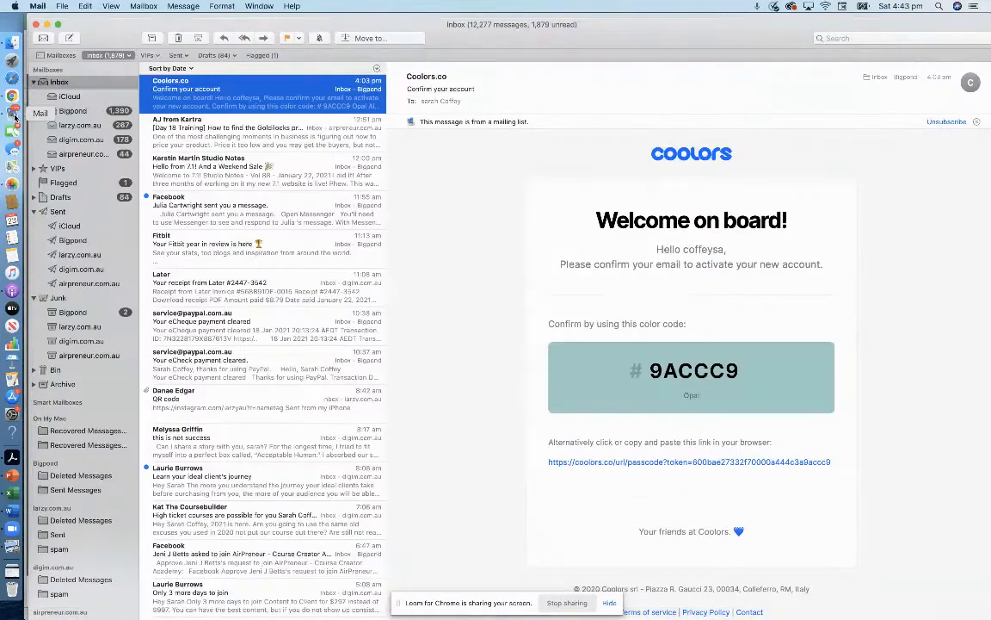
- Check the other mailbox, then fetch new mail in Apple Mail
{"action": "left_click", "coordinate": [82, 154]}
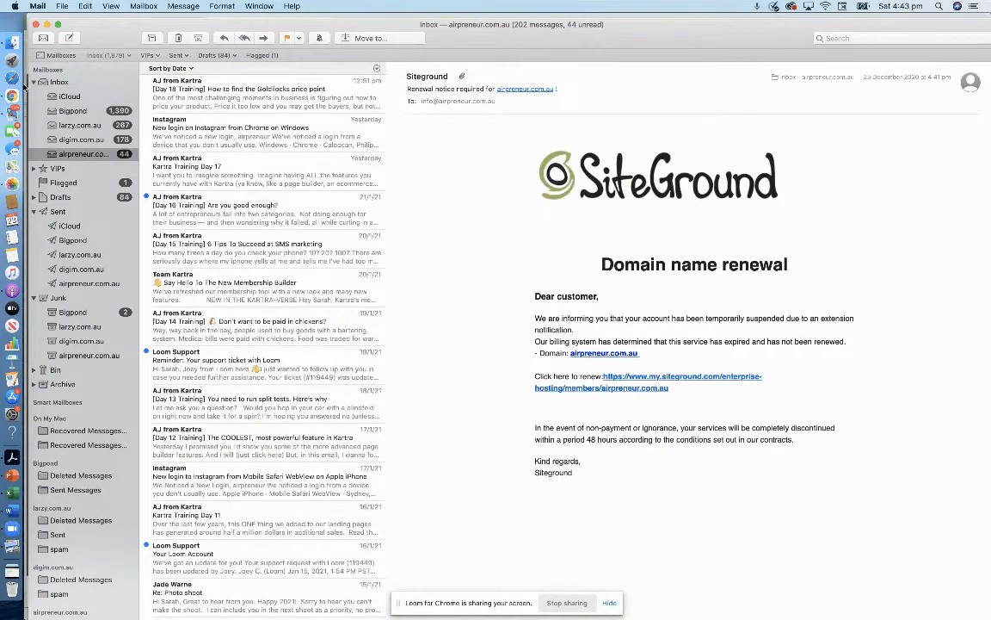
{"action": "left_click", "coordinate": [17, 86]}
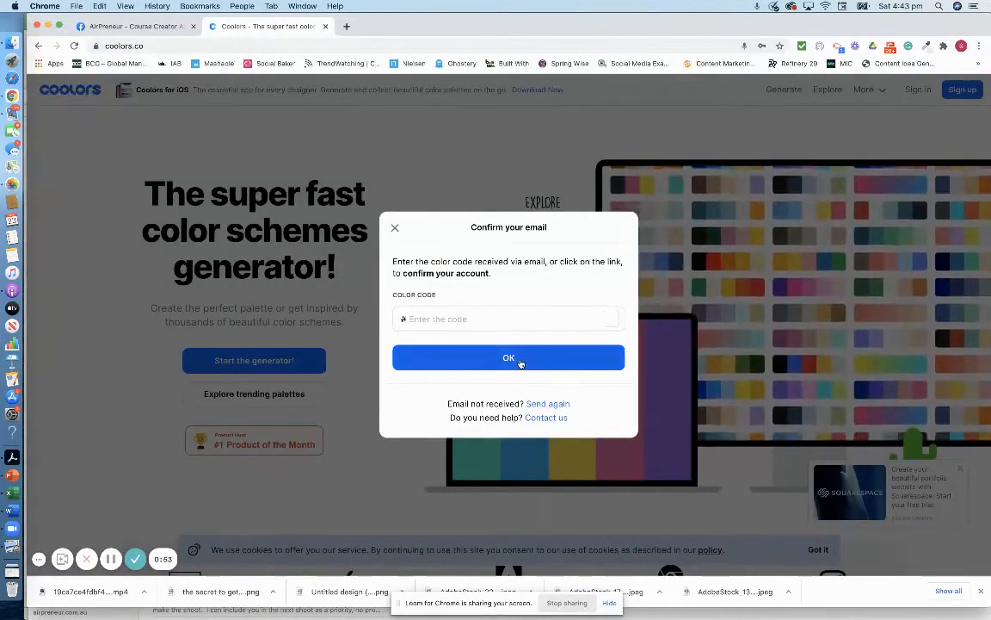
{"action": "left_click", "coordinate": [12, 102]}
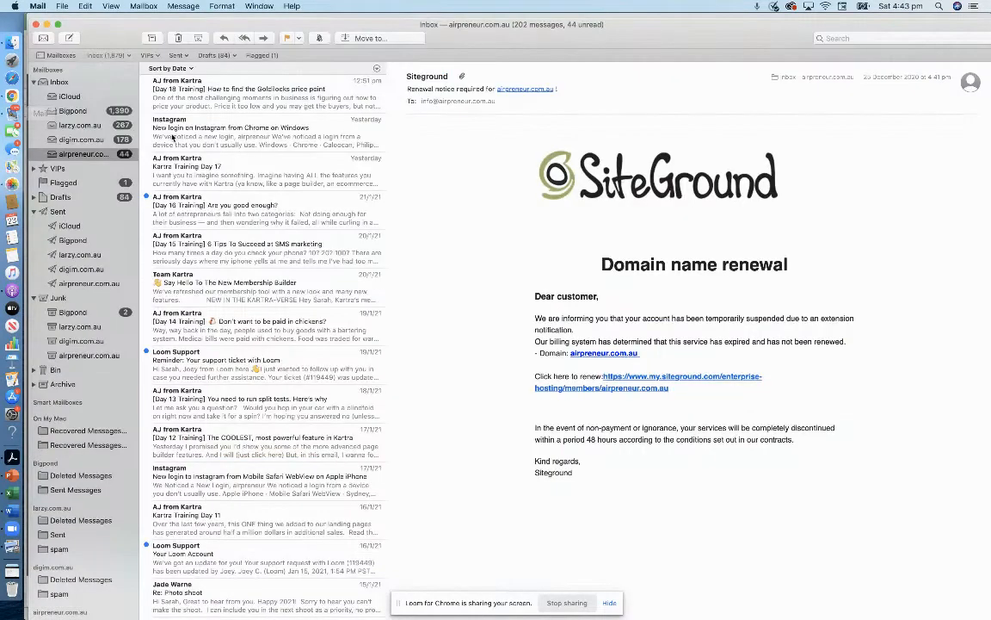
{"action": "left_click", "coordinate": [43, 37]}
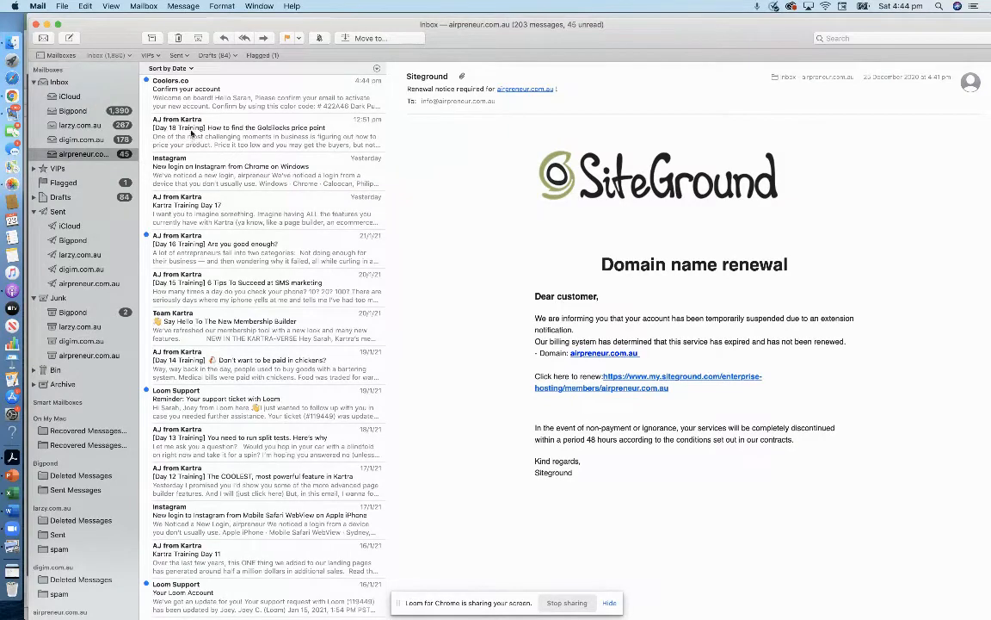
- Copy the colour code from the Coolors email and return to Chrome
{"action": "left_click", "coordinate": [191, 93]}
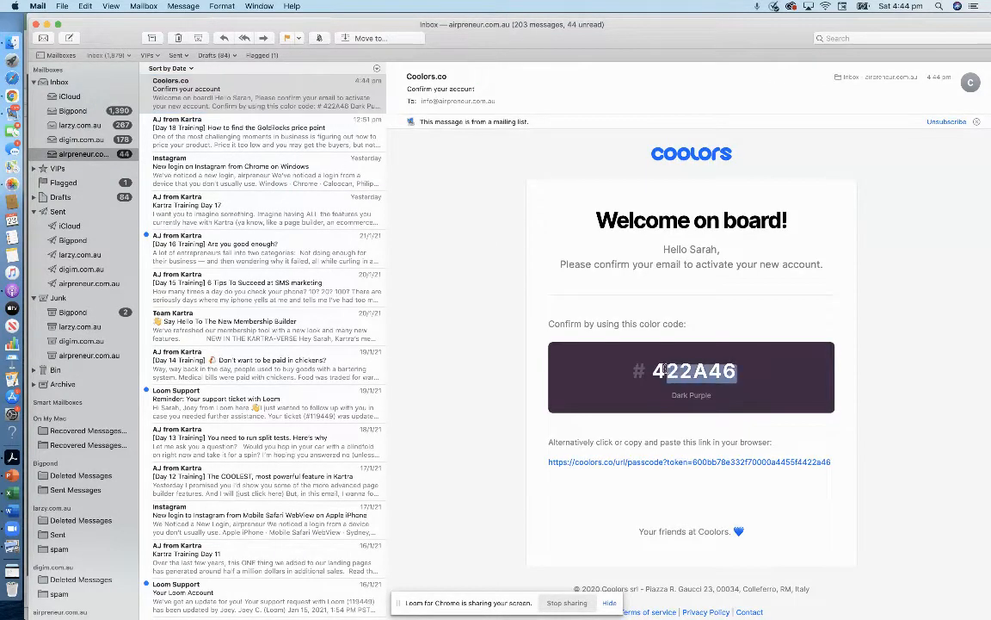
{"action": "left_click_drag", "start_coordinate": [737, 371], "coordinate": [654, 370]}
{"action": "key", "text": "super+c"}
{"action": "left_click", "coordinate": [12, 96]}
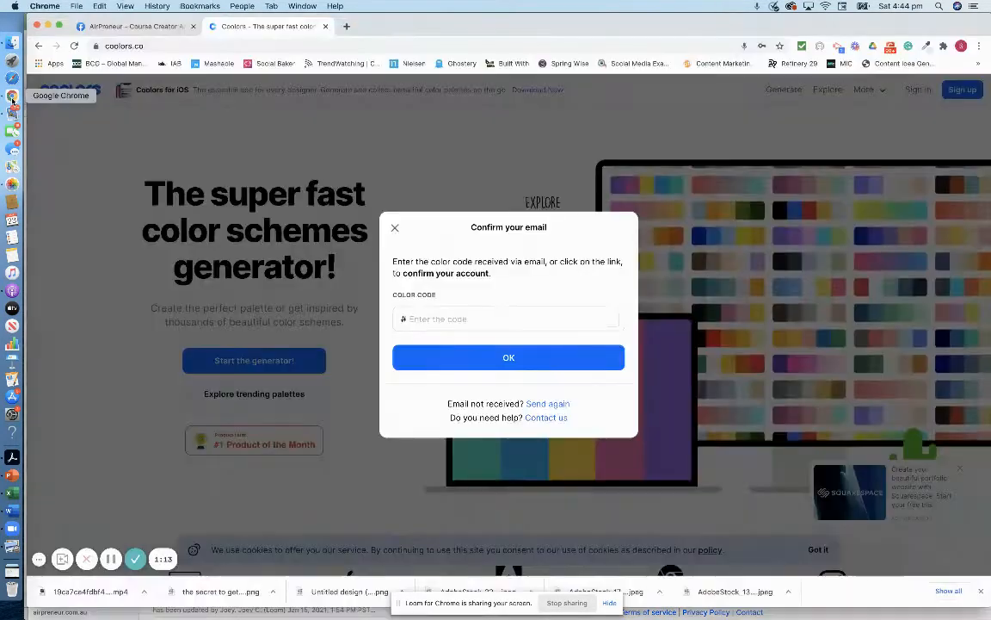
- Paste the emailed colour code into the Color Code field and confirm the account
{"action": "left_click", "coordinate": [458, 317]}
{"action": "key", "text": "super+v"}
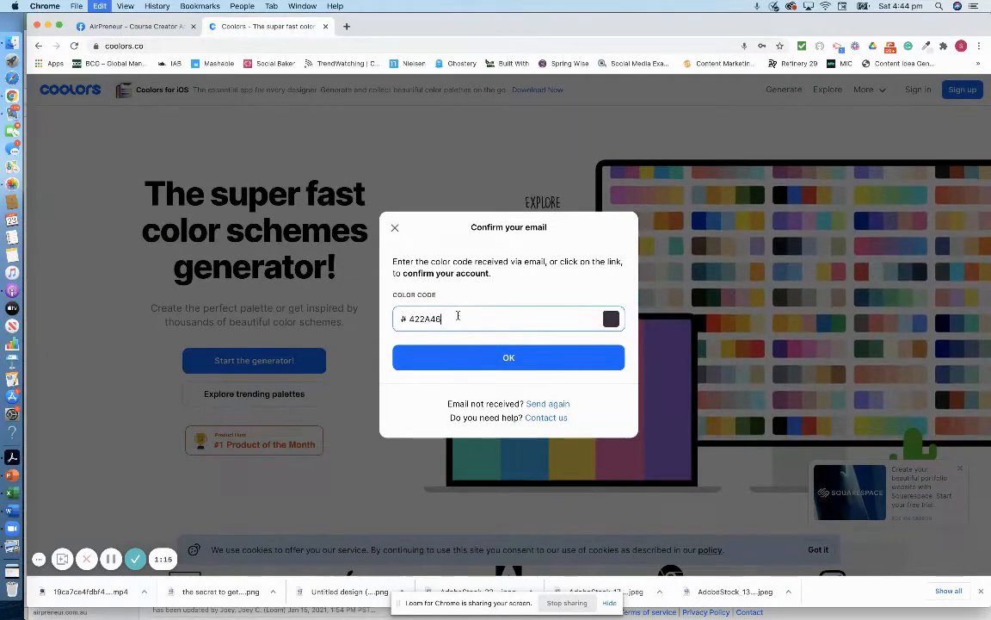
{"action": "left_click", "coordinate": [494, 363]}
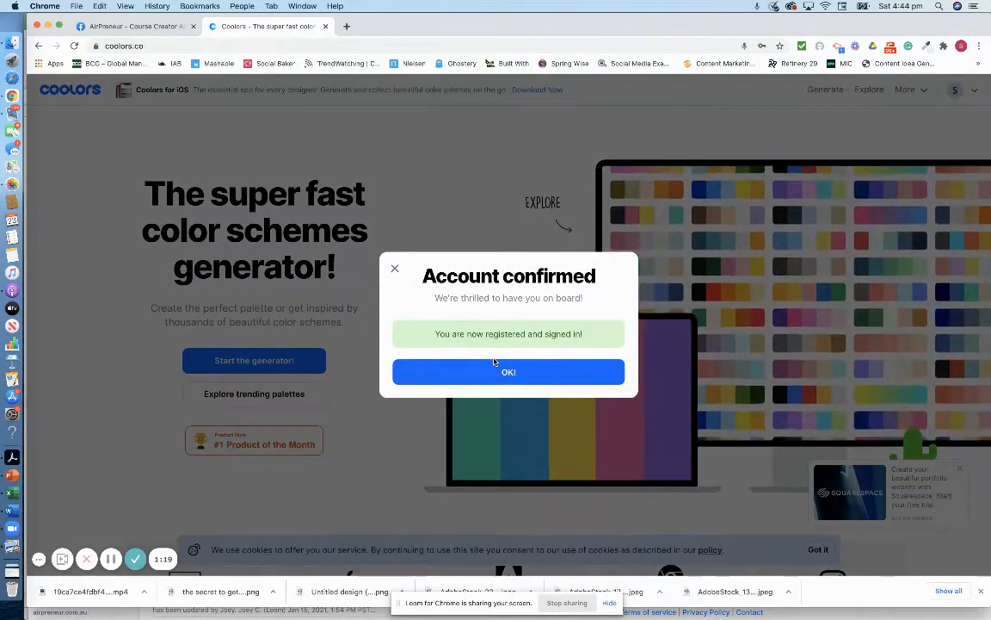
{"action": "left_click", "coordinate": [495, 372]}
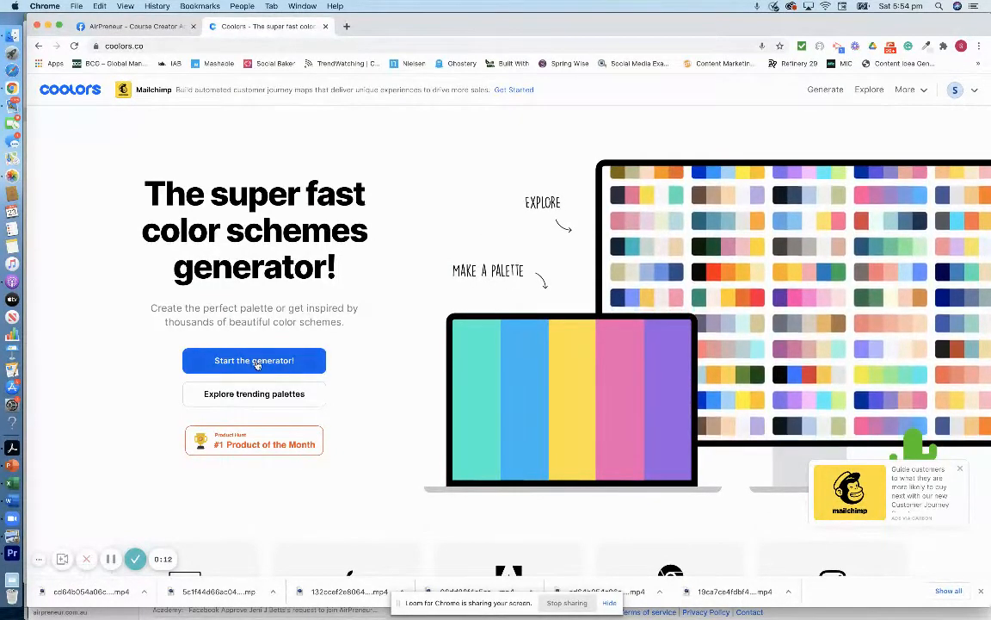
- Open the palette generator and dismiss the Squarespace and Mailchimp adverts
{"action": "left_click", "coordinate": [254, 362]}
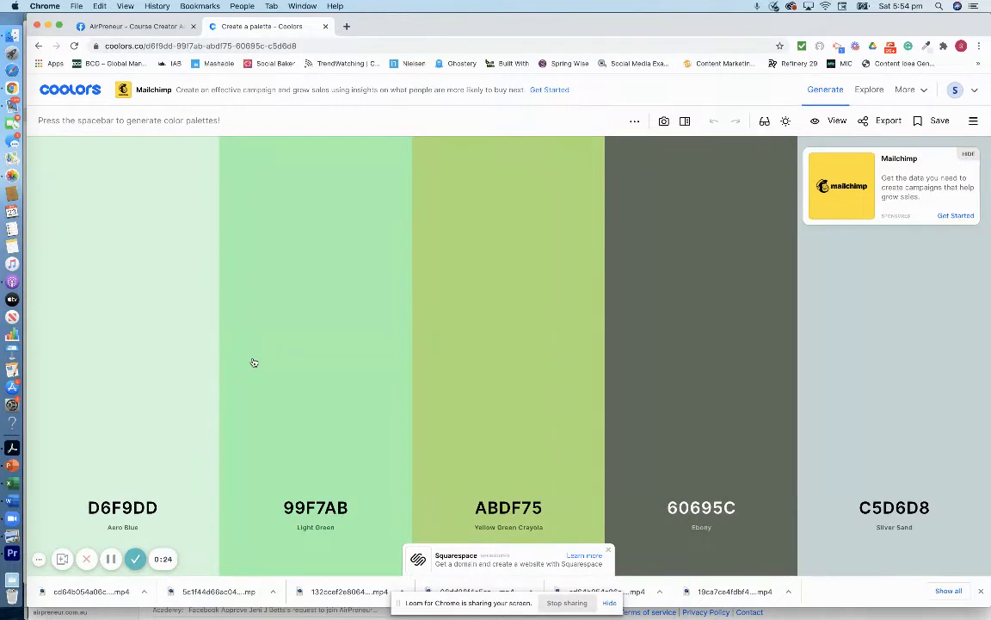
{"action": "left_click", "coordinate": [608, 550]}
{"action": "left_click", "coordinate": [970, 158]}
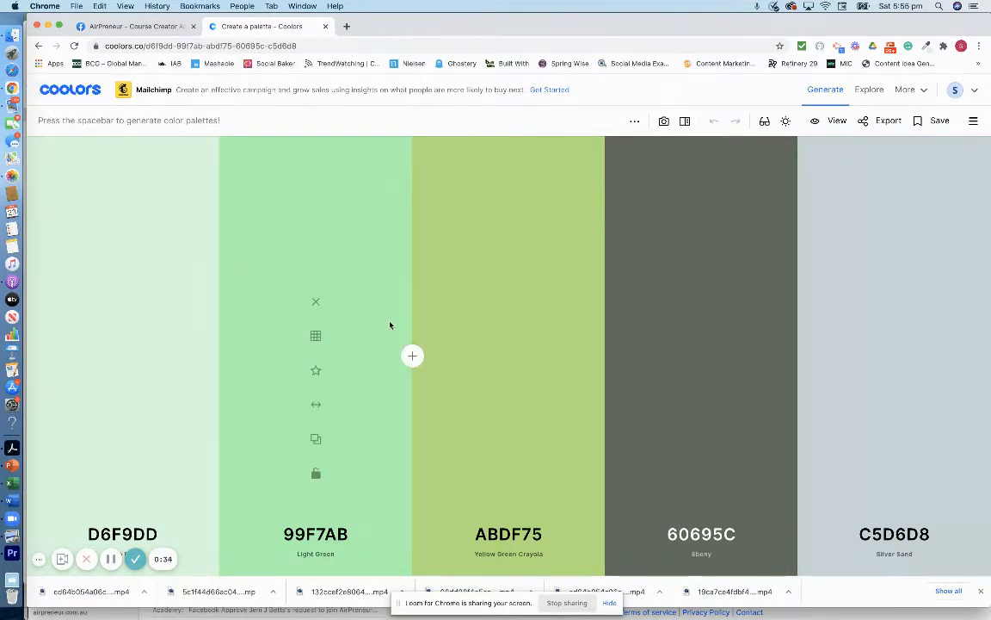
- Generate five new random palettes with the spacebar
{"action": "key", "text": "space"}
{"action": "key", "text": "space"}
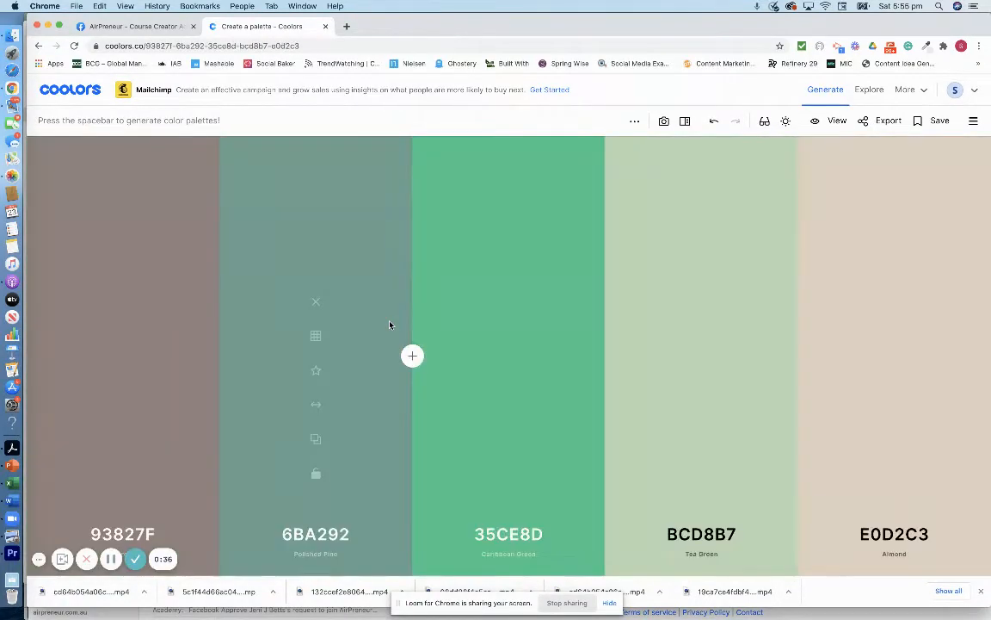
{"action": "key", "text": "space"}
{"action": "key", "text": "space"}
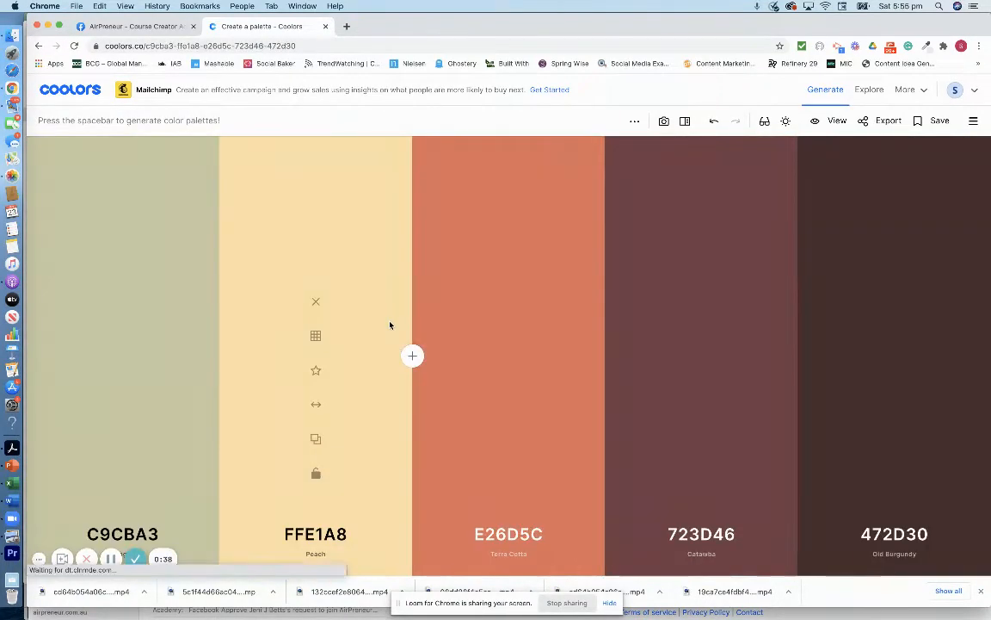
{"action": "key", "text": "space"}
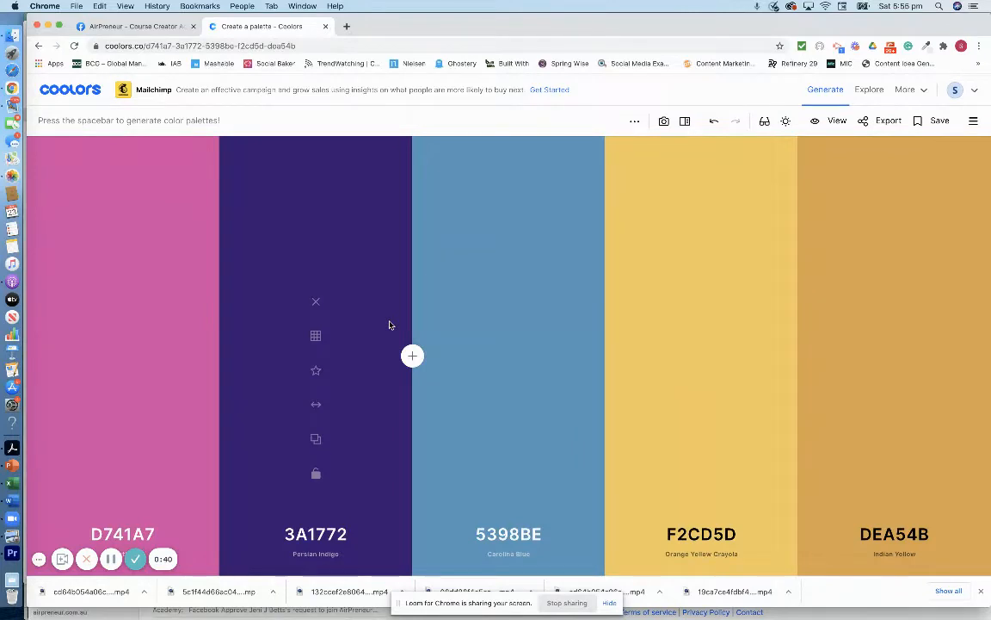
{"action": "key", "text": "space"}
{"action": "key", "text": "space"}
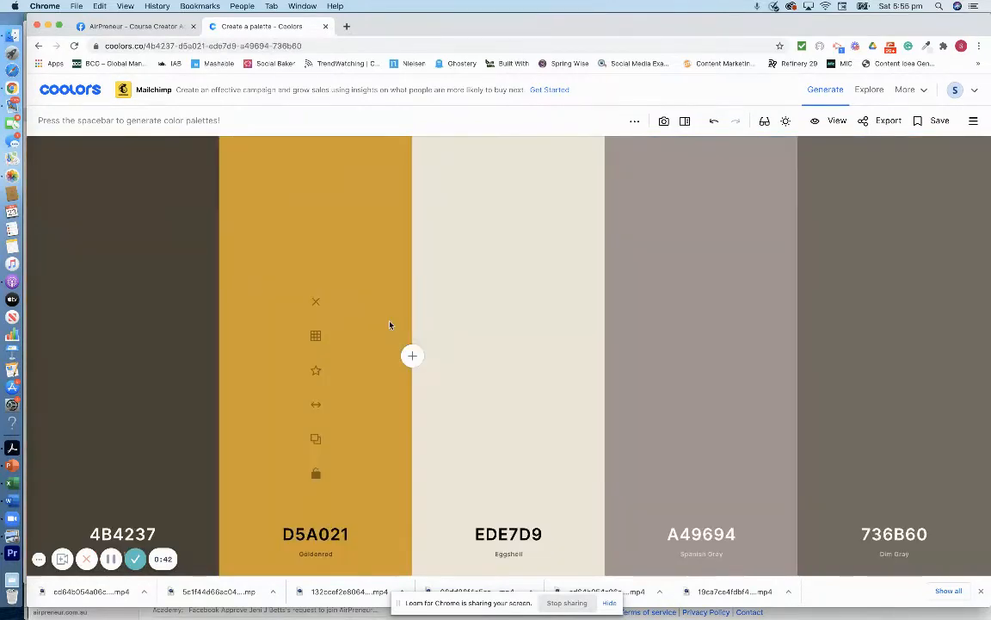
{"action": "key", "text": "space"}
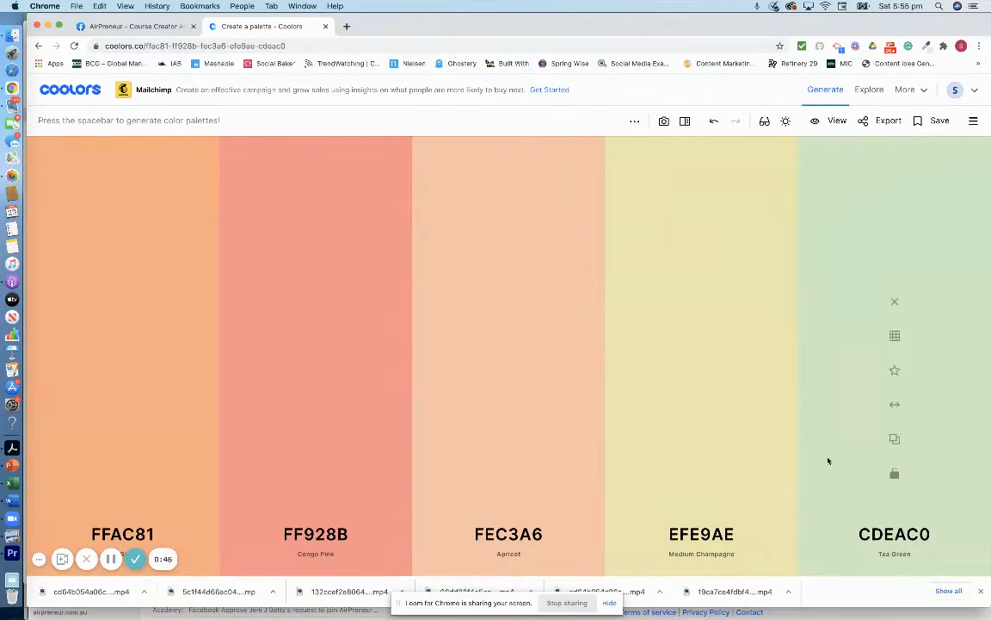
- Lock Tea Green CDEAC0 and regenerate the palette repeatedly around it
{"action": "left_click", "coordinate": [895, 474]}
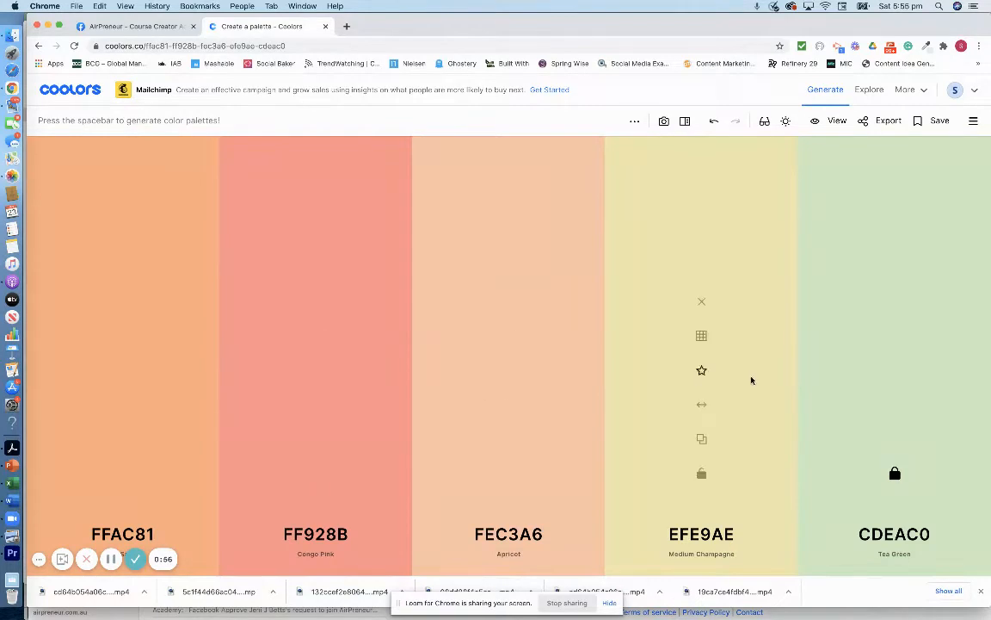
{"action": "key", "text": "space"}
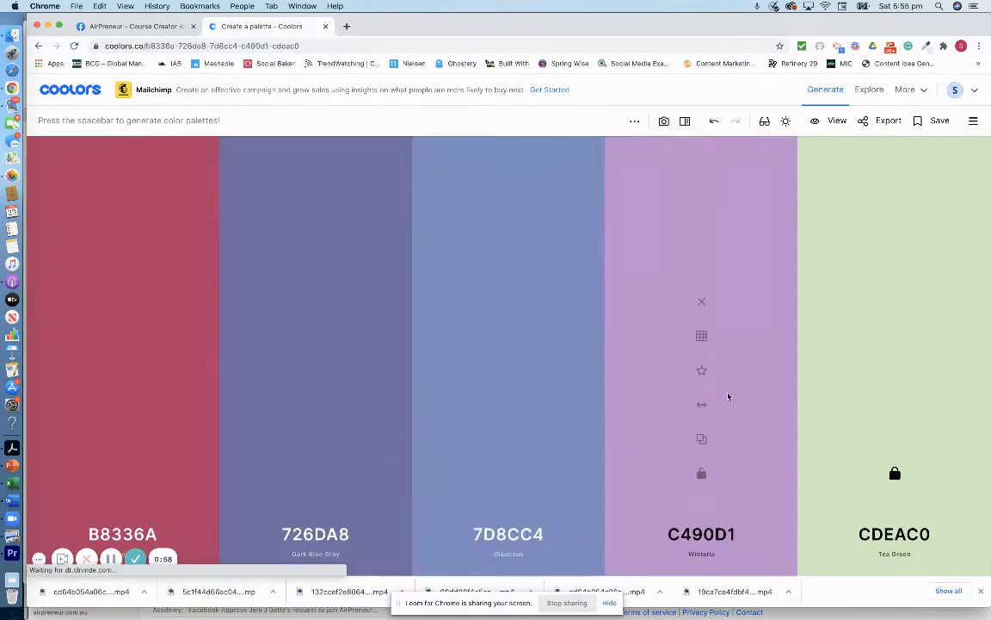
{"action": "key", "text": "space"}
{"action": "key", "text": "space"}
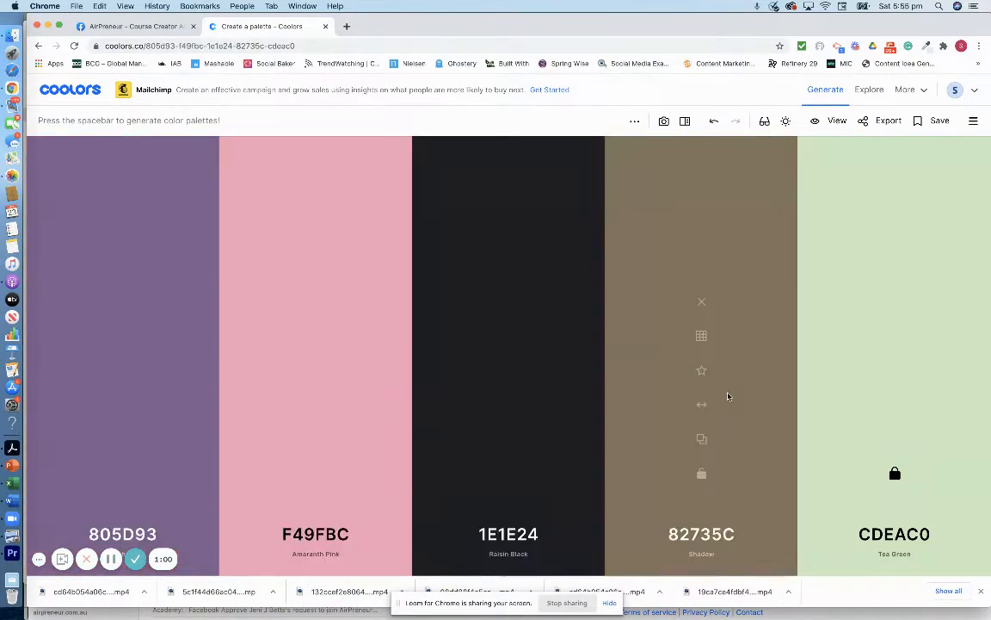
{"action": "key", "text": "space"}
{"action": "key", "text": "space"}
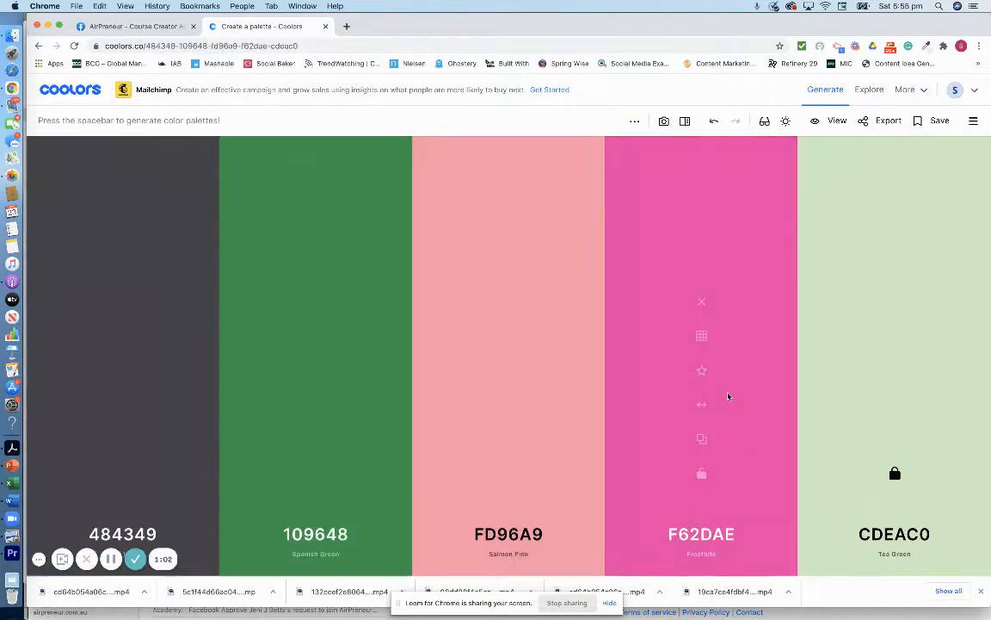
{"action": "key", "text": "space"}
{"action": "key", "text": "space"}
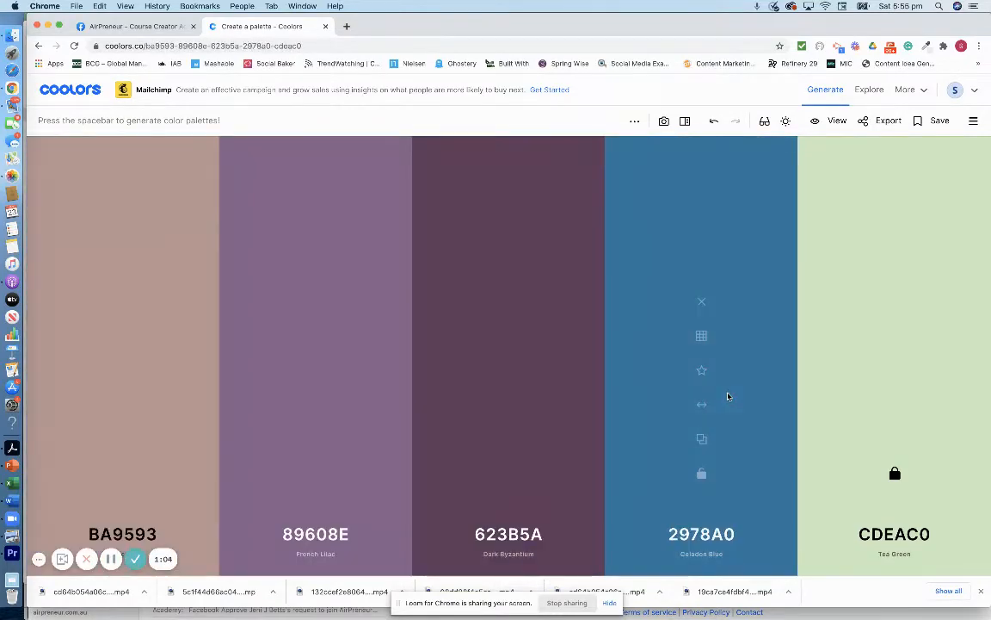
{"action": "key", "text": "space"}
{"action": "key", "text": "space"}
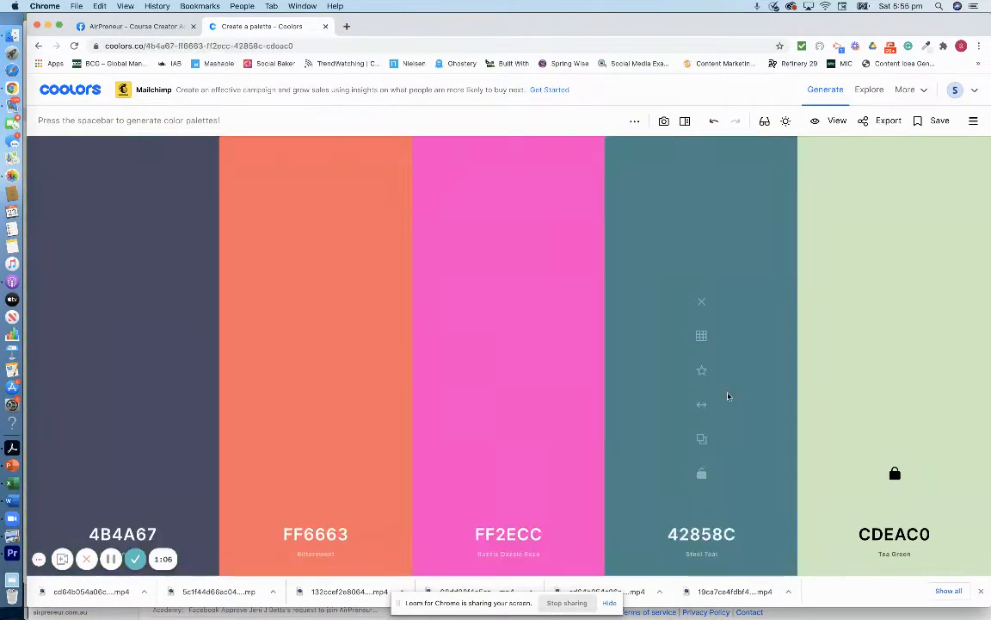
{"action": "key", "text": "space"}
{"action": "key", "text": "space"}
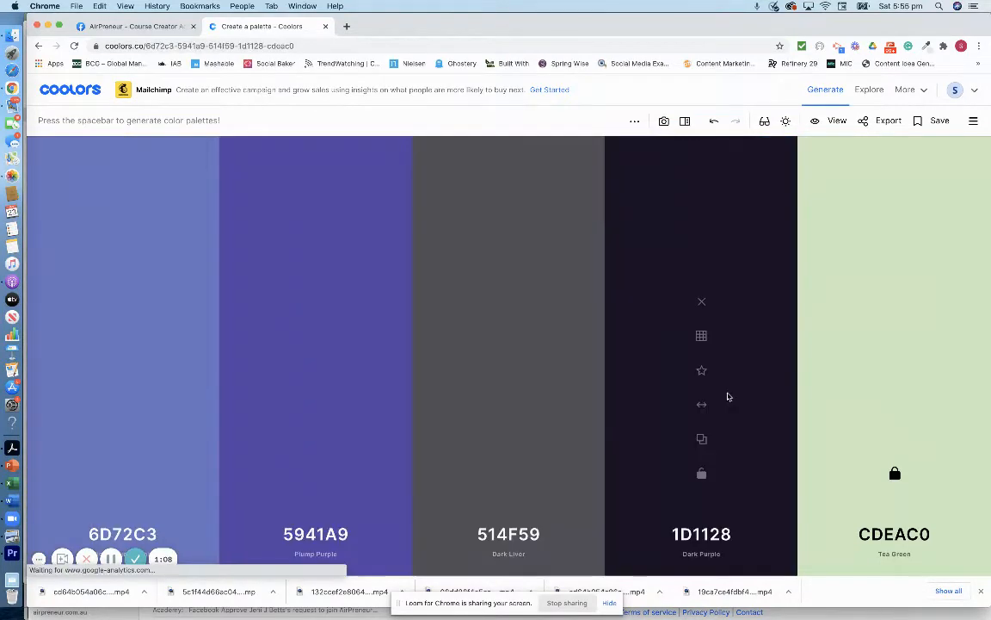
{"action": "key", "text": "space"}
{"action": "key", "text": "space"}
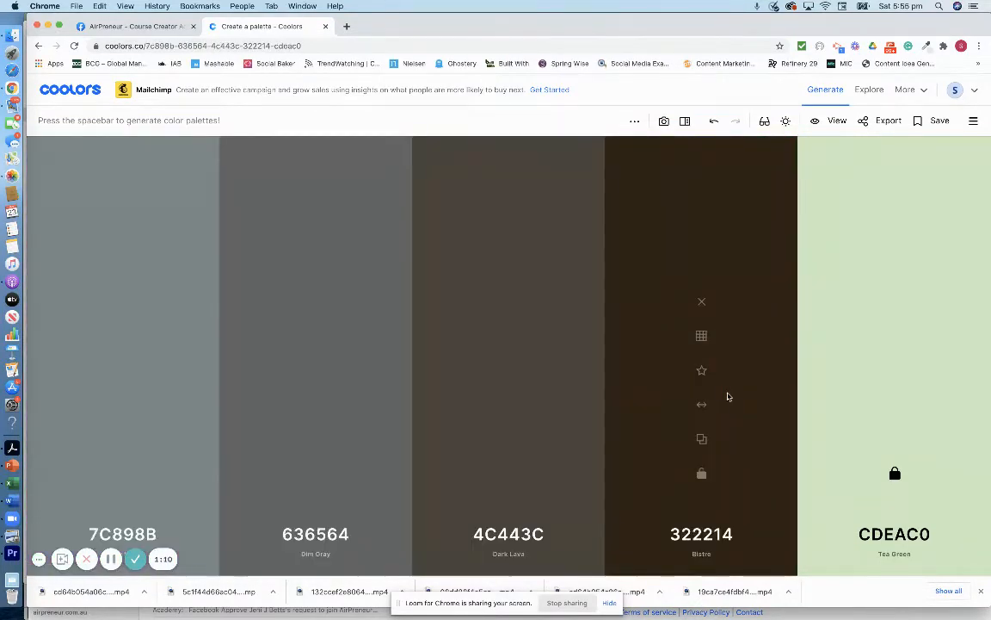
{"action": "key", "text": "space"}
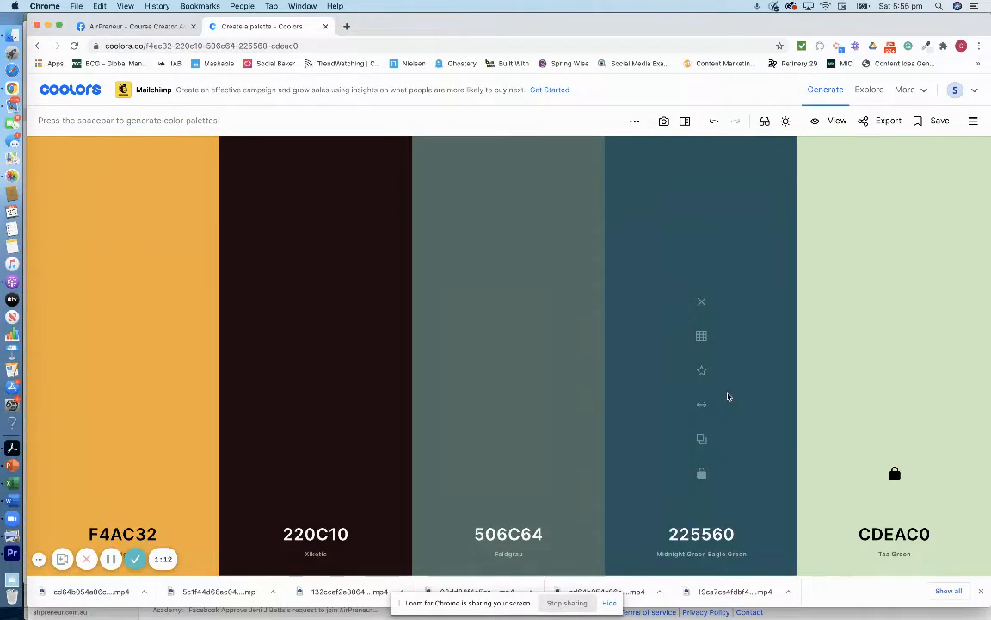
{"action": "key", "text": "space"}
{"action": "key", "text": "space"}
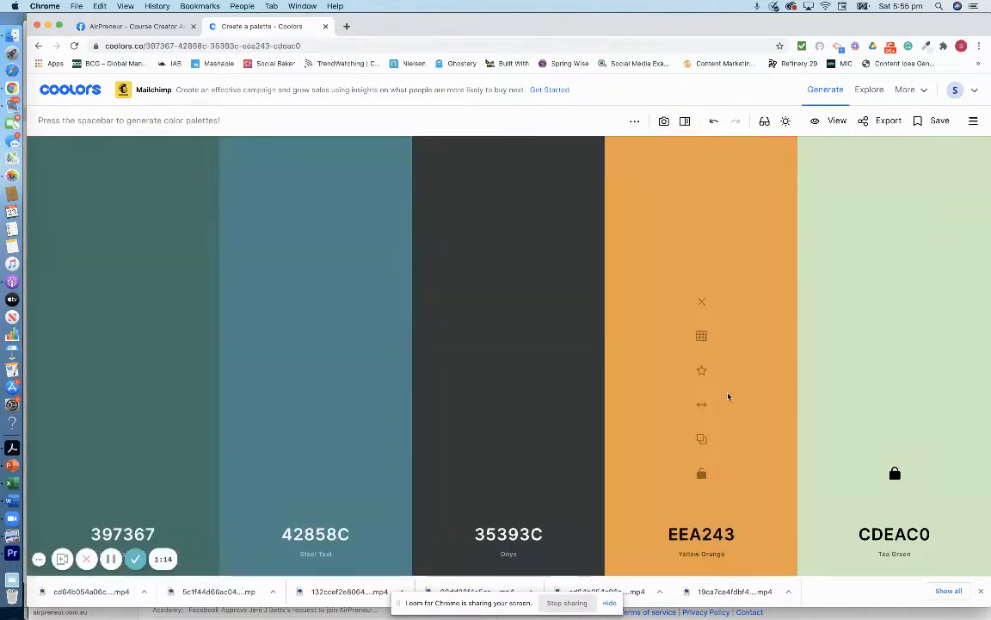
- Generate two more palettes, then remove Deep Chestnut BC4749, leaving four colours
{"action": "key", "text": "space"}
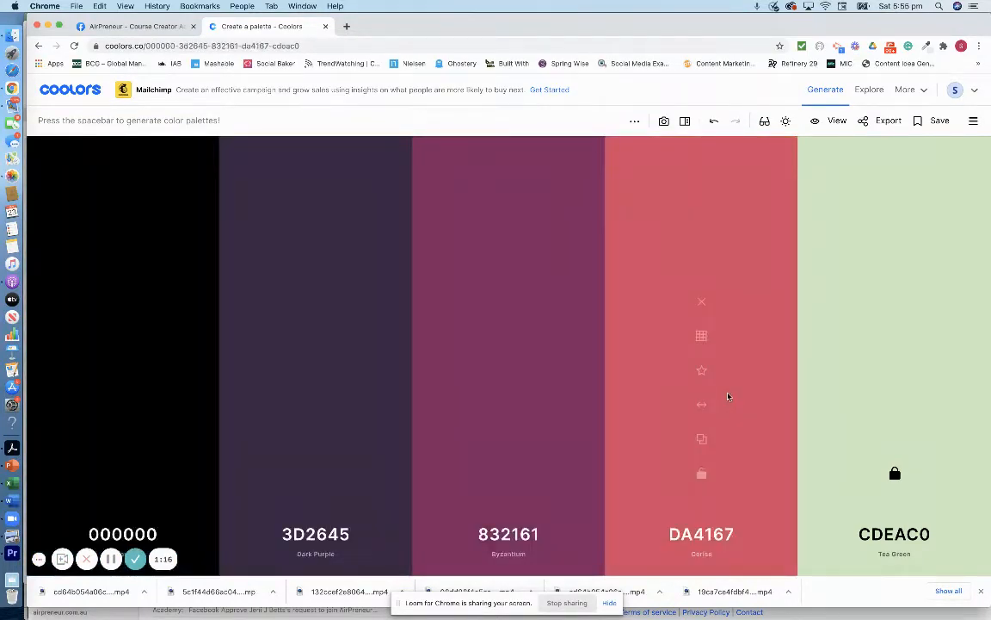
{"action": "key", "text": "space"}
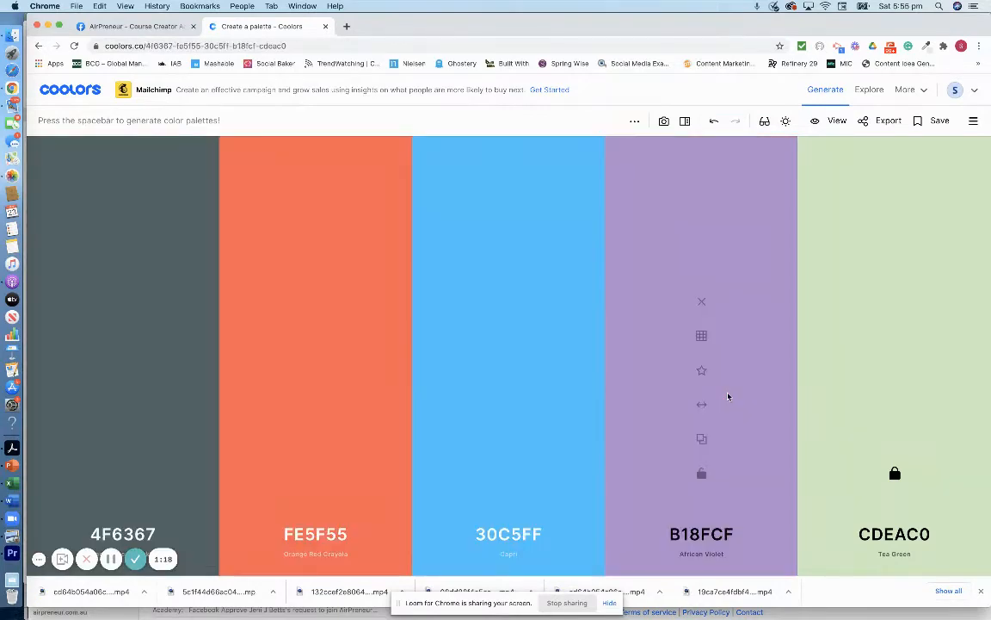
{"action": "key", "text": "space"}
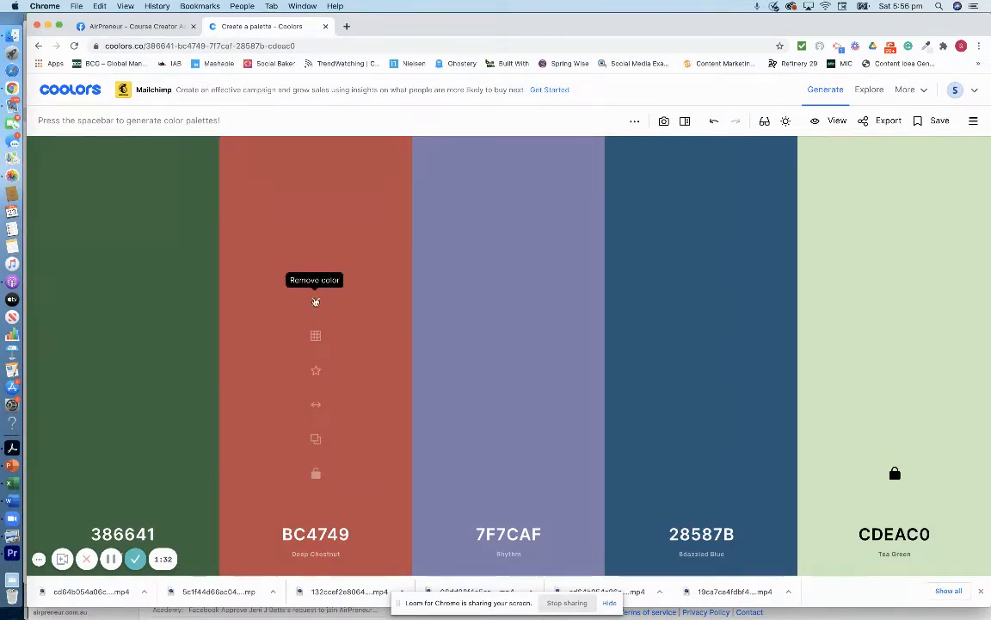
{"action": "left_click", "coordinate": [316, 302]}
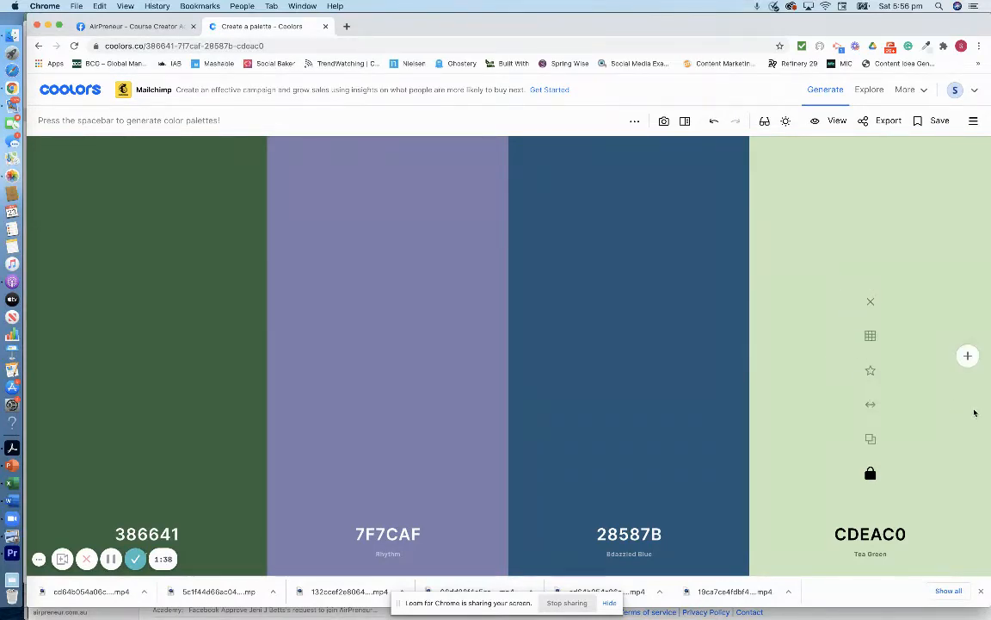
- Add pale green D2ECC6 after CDEAC0 and drag 386641 to the third slot
{"action": "left_click", "coordinate": [969, 356]}
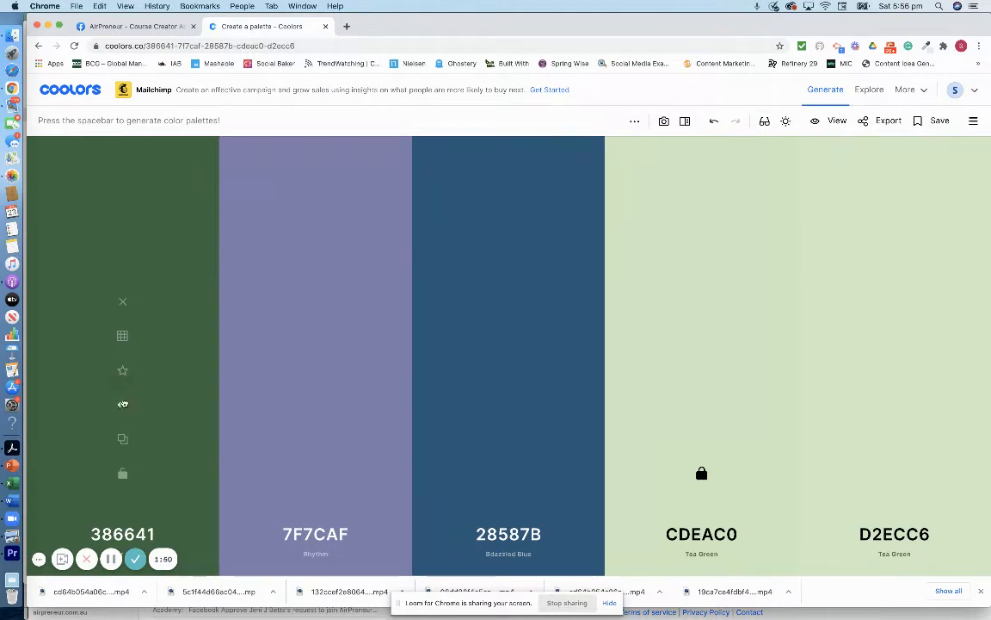
{"action": "left_click_drag", "start_coordinate": [123, 403], "coordinate": [507, 399]}
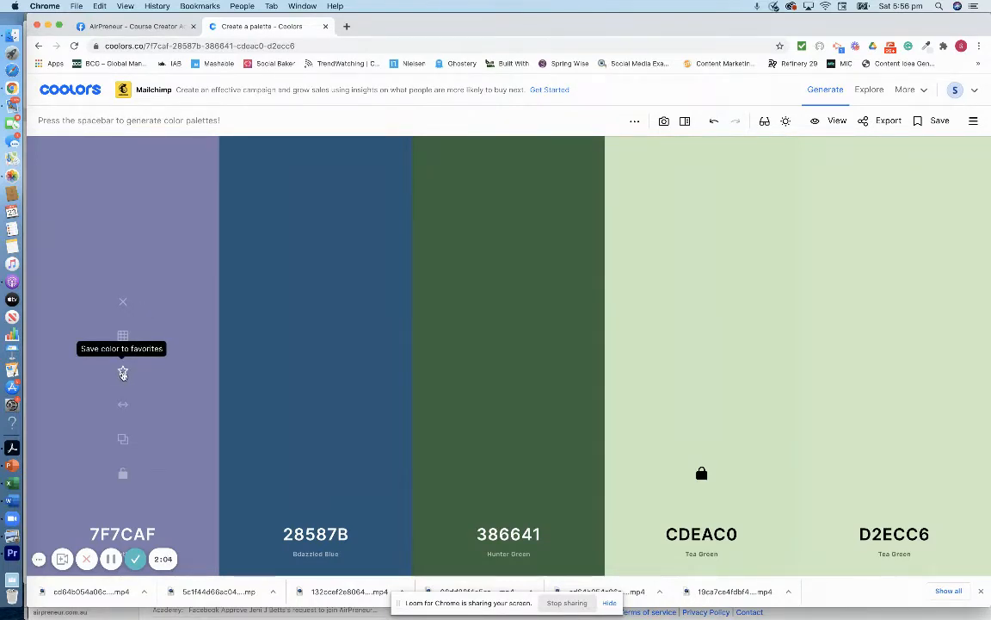
- Save the 7F7CAF purple to favourites under the name 'Purple'
{"action": "left_click", "coordinate": [123, 373]}
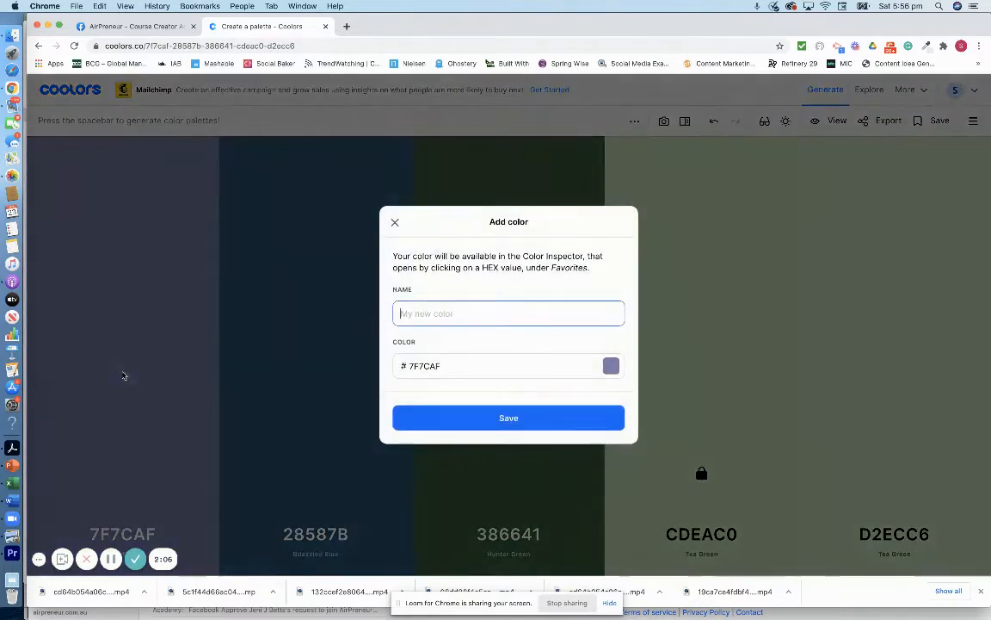
{"action": "type", "text": "Purple"}
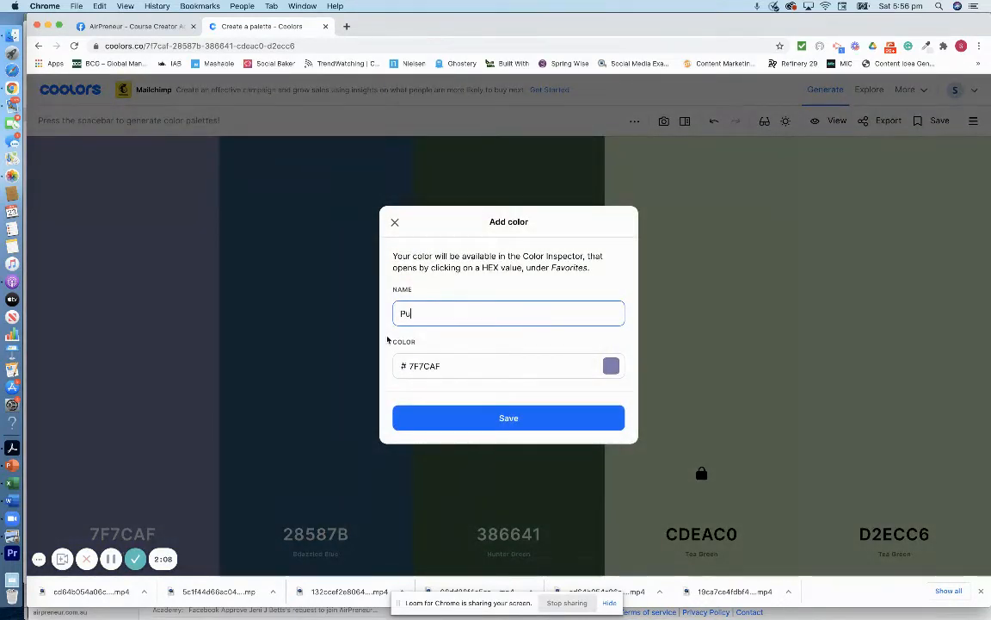
{"action": "left_click", "coordinate": [465, 419]}
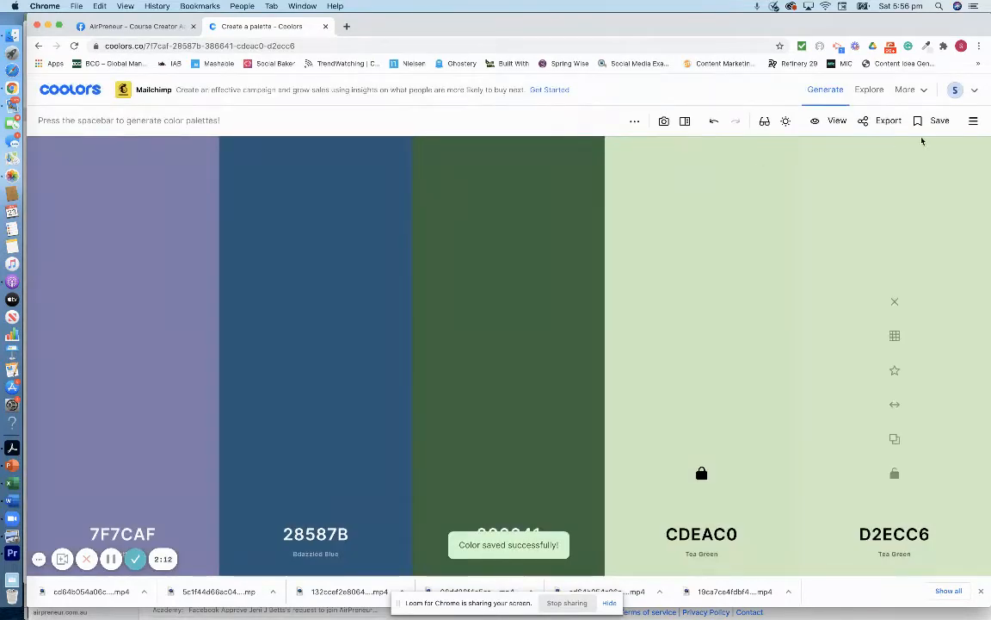
- Save the five-colour palette to the account under a new palette name
{"action": "left_click", "coordinate": [930, 123]}
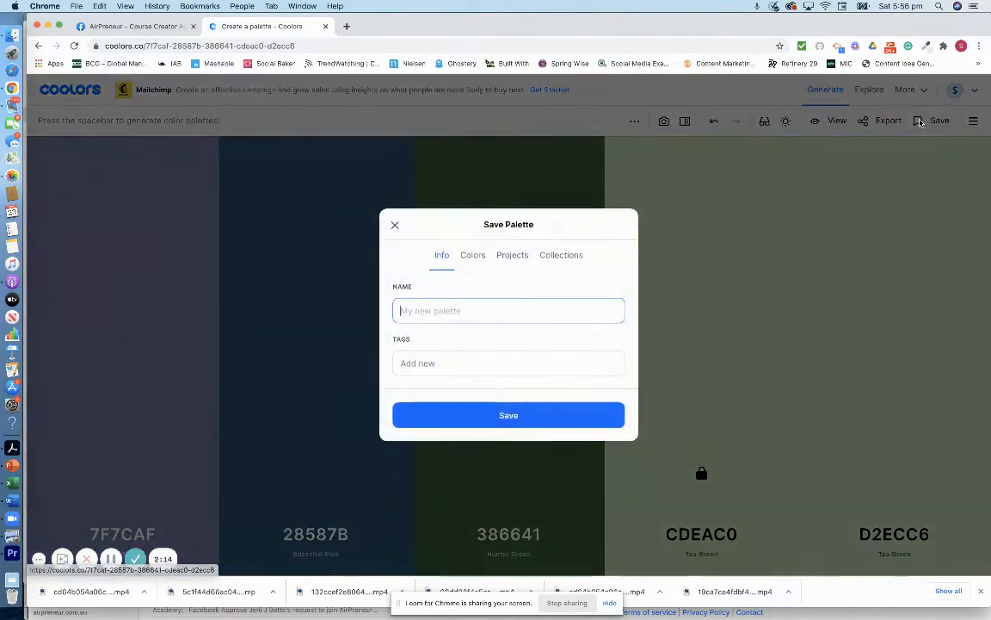
{"action": "type", "text": "Sarah's new palet"}
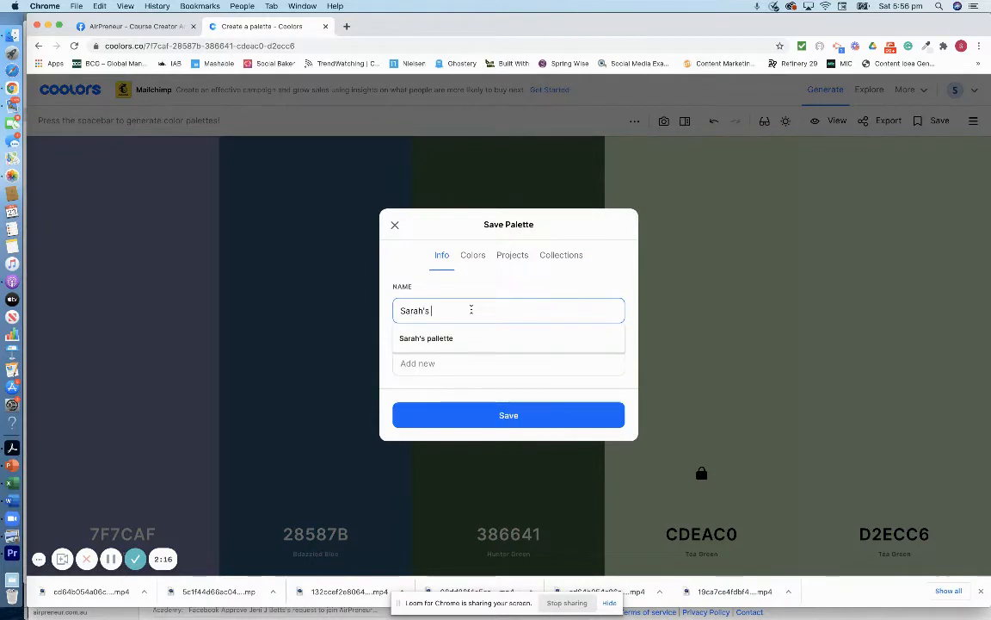
{"action": "key", "text": "BackSpace"}
{"action": "key", "text": "BackSpace"}
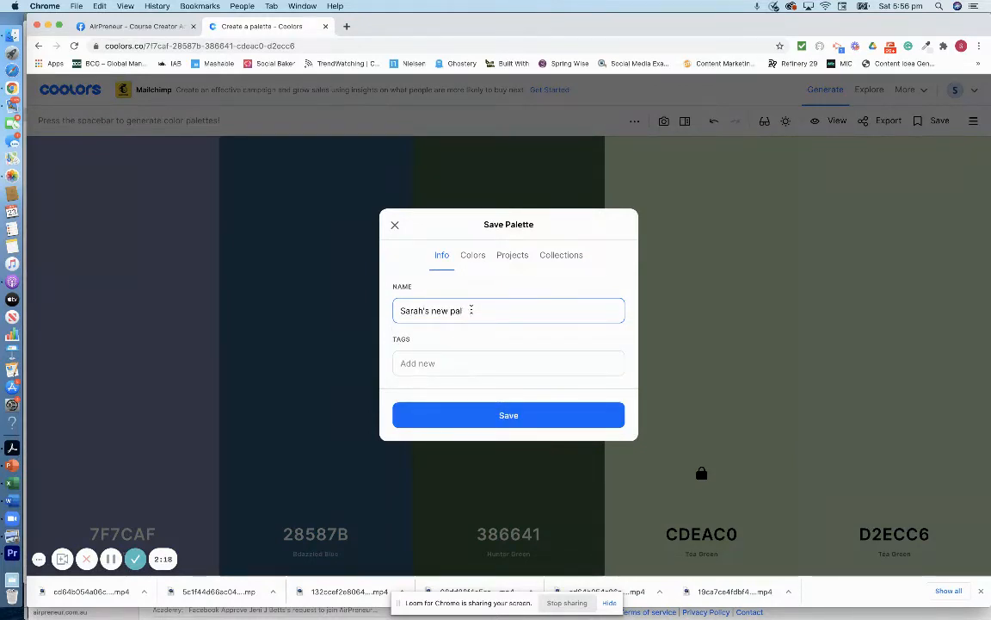
{"action": "type", "text": "e"}
{"action": "key", "text": "BackSpace"}
{"action": "type", "text": "let"}
{"action": "key", "text": "Return"}
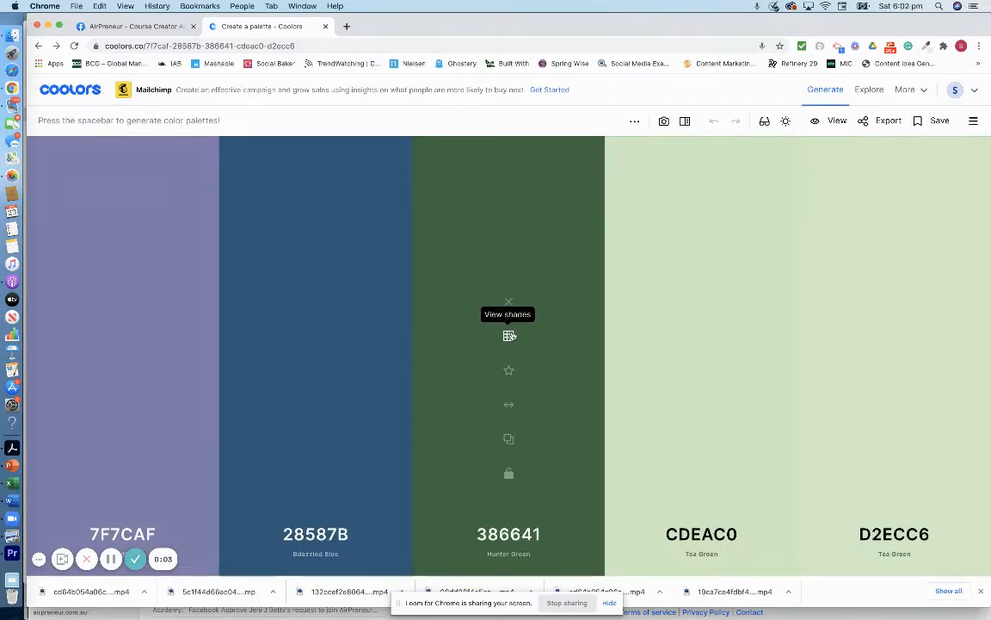
- Show the shades of the 386641 green, then go to Explore's trending palettes
{"action": "left_click", "coordinate": [510, 335]}
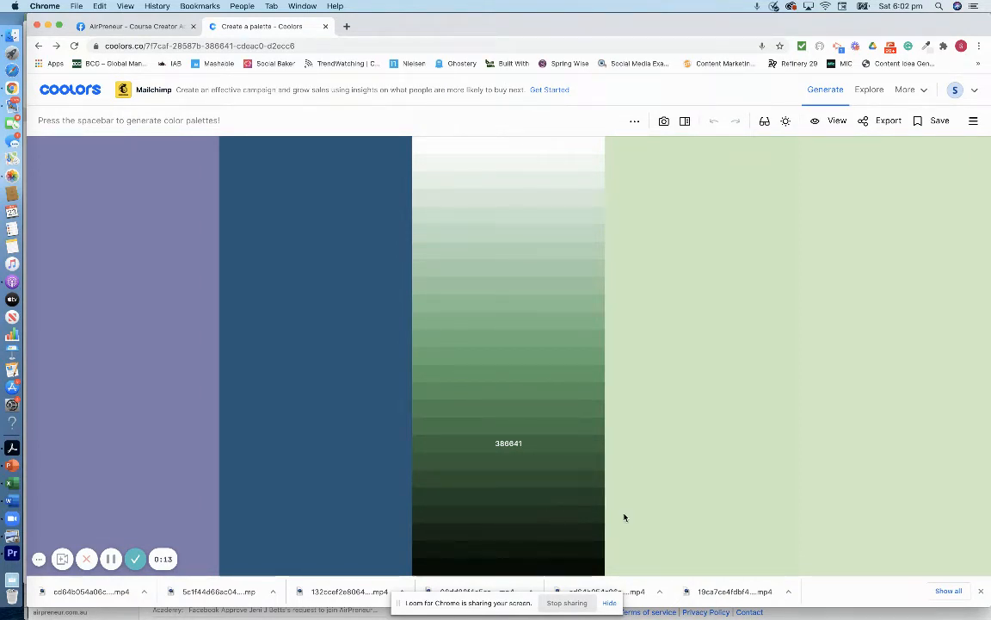
{"action": "left_click", "coordinate": [870, 90]}
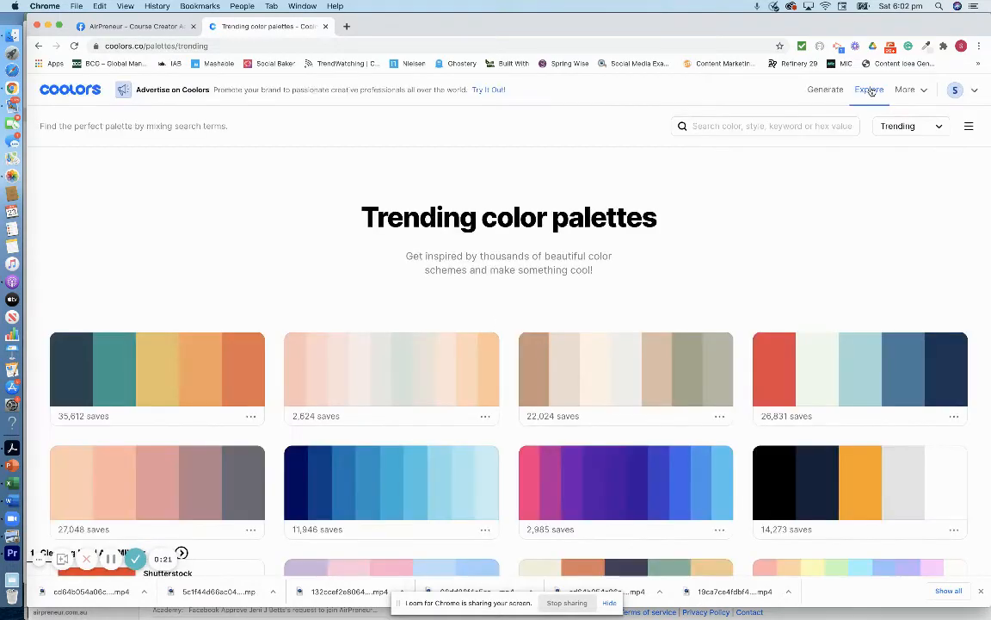
- Scroll through the trending palettes and back up, then open the More menu
{"action": "scroll", "coordinate": [730, 329], "scroll_direction": "down", "scroll_amount": 9}
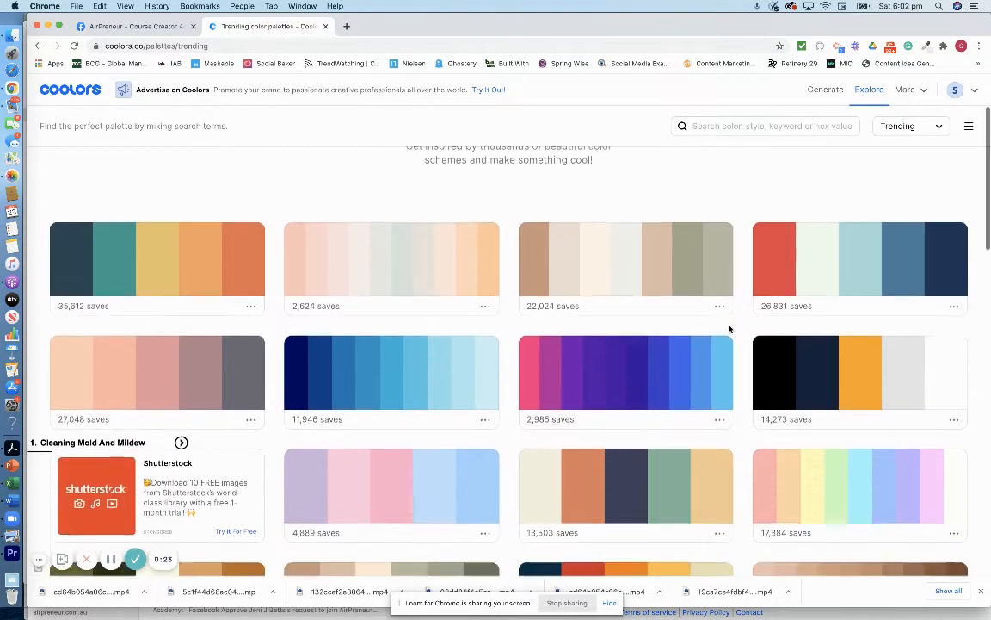
{"action": "scroll", "coordinate": [730, 329], "scroll_direction": "down", "scroll_amount": 7}
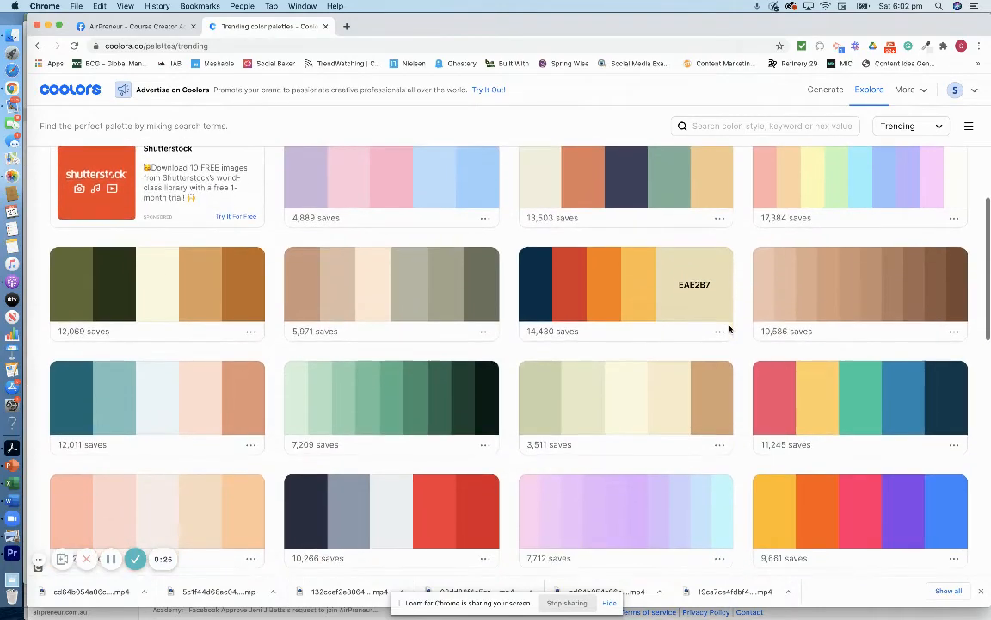
{"action": "scroll", "coordinate": [730, 328], "scroll_direction": "down", "scroll_amount": 10}
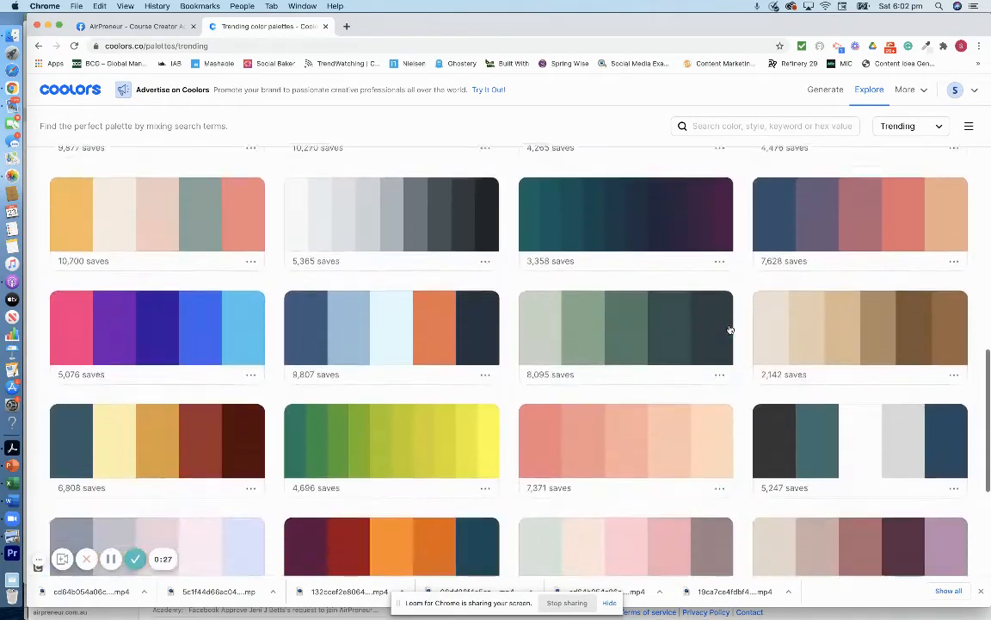
{"action": "scroll", "coordinate": [730, 329], "scroll_direction": "up", "scroll_amount": 20}
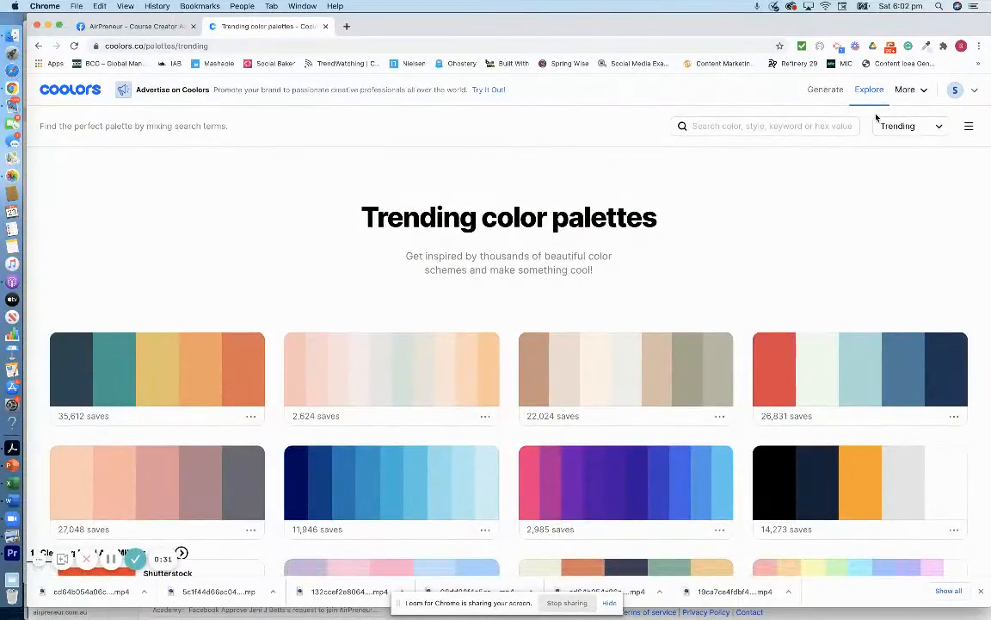
{"action": "left_click", "coordinate": [919, 91]}
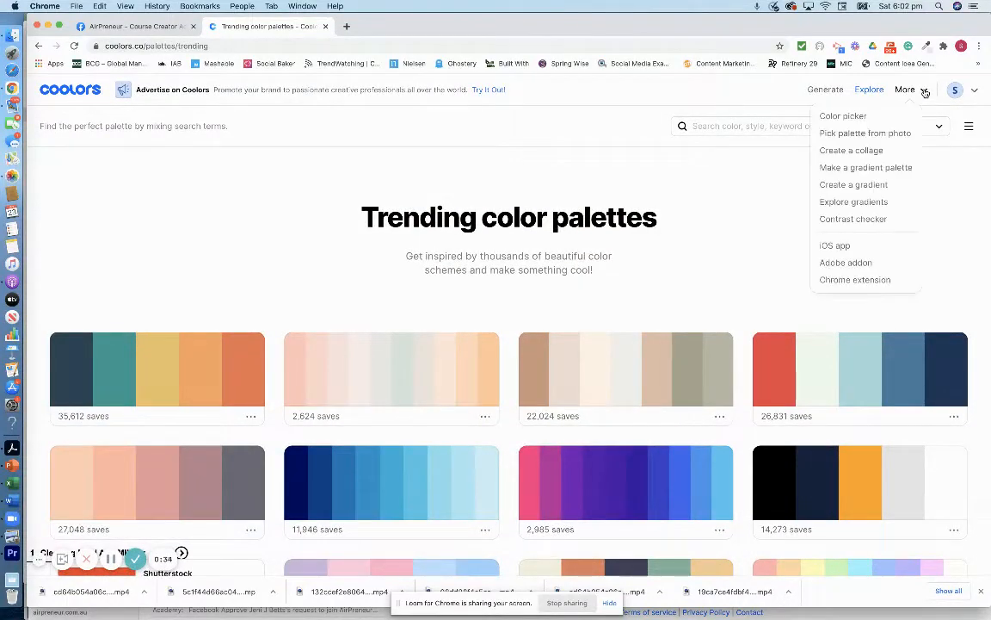
- Load the red mailbox photo from Downloads into the image picker to extract five colours
{"action": "left_click", "coordinate": [855, 136]}
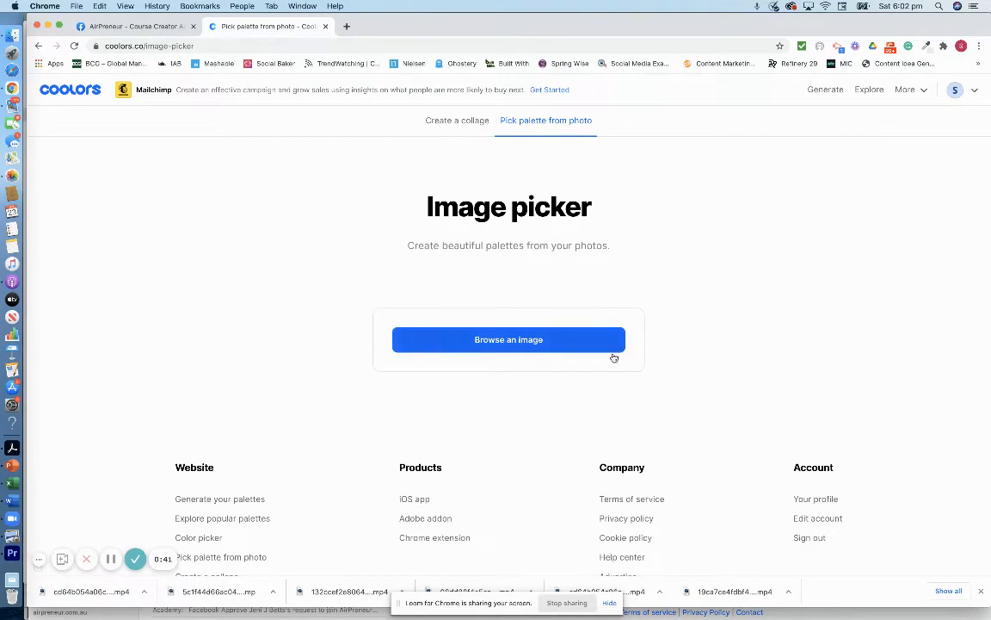
{"action": "left_click", "coordinate": [555, 343]}
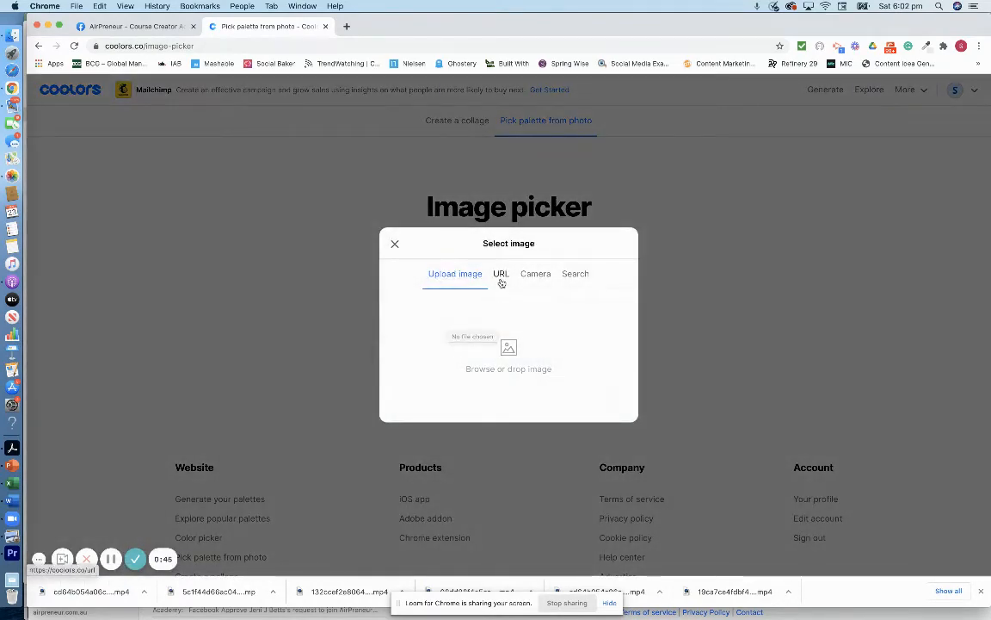
{"action": "left_click", "coordinate": [501, 348]}
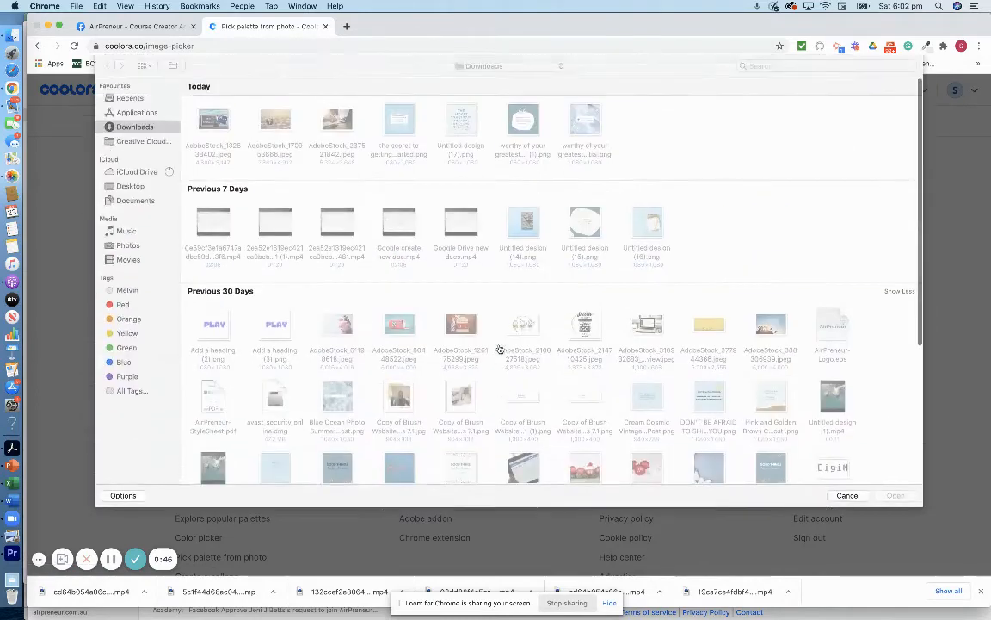
{"action": "double_click", "coordinate": [398, 326]}
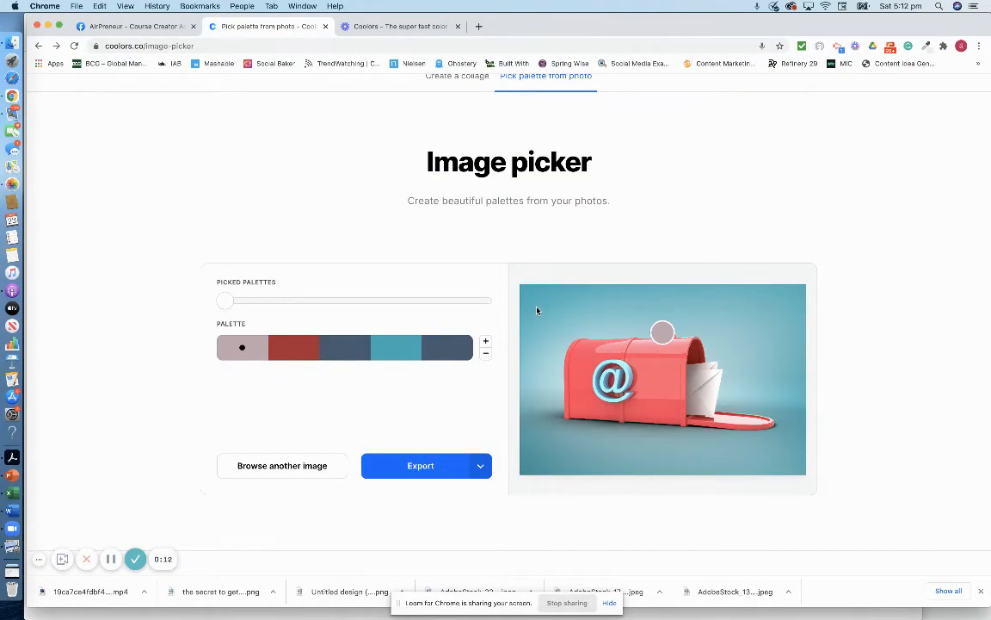
- Remove the dark blue and teal swatches, leaving three colours, and copy the palette URL
{"action": "left_click", "coordinate": [485, 356]}
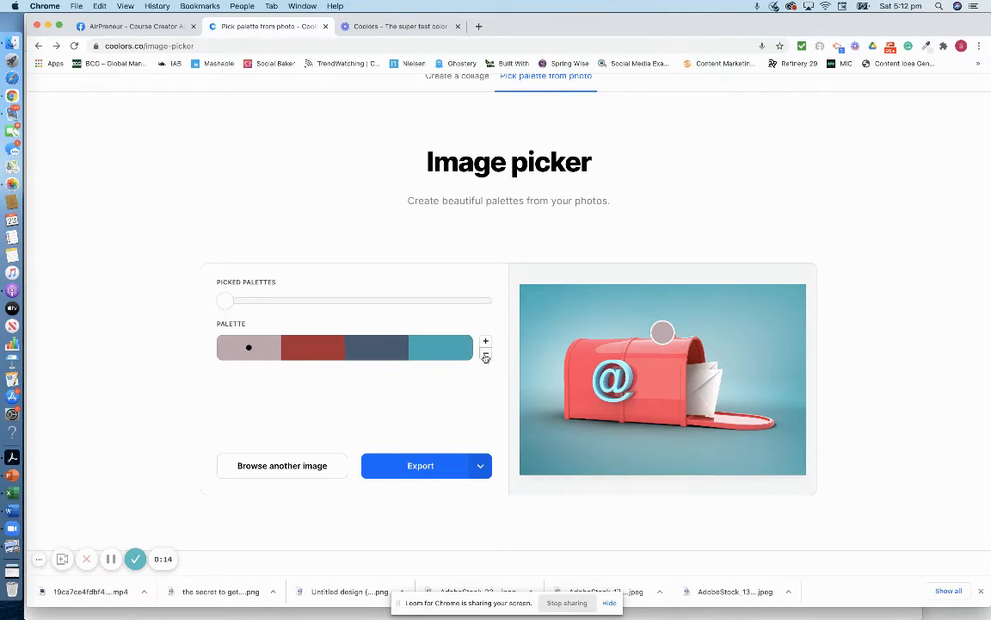
{"action": "left_click", "coordinate": [486, 356]}
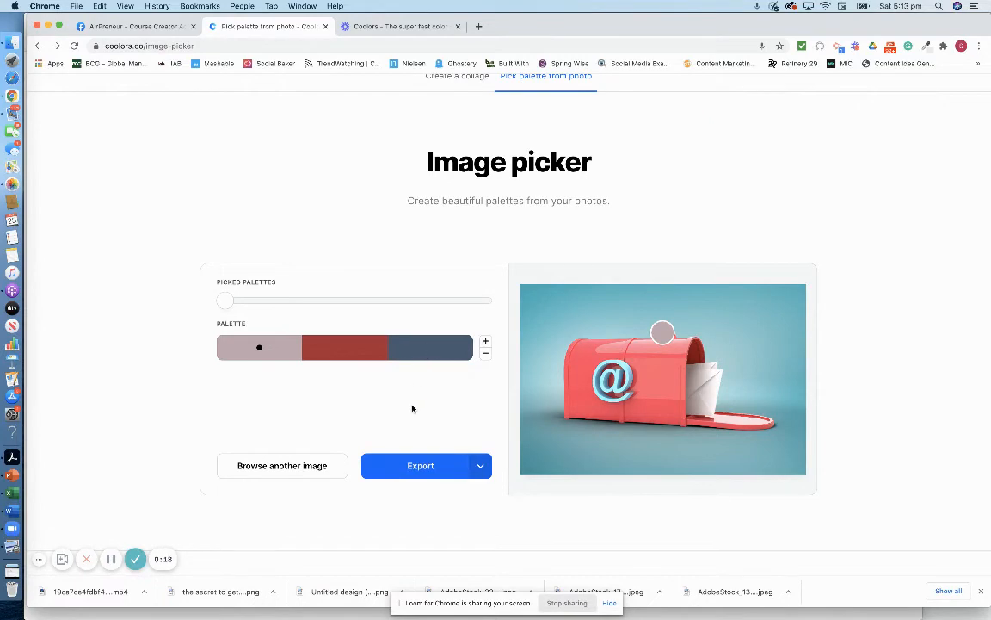
{"action": "left_click", "coordinate": [427, 466]}
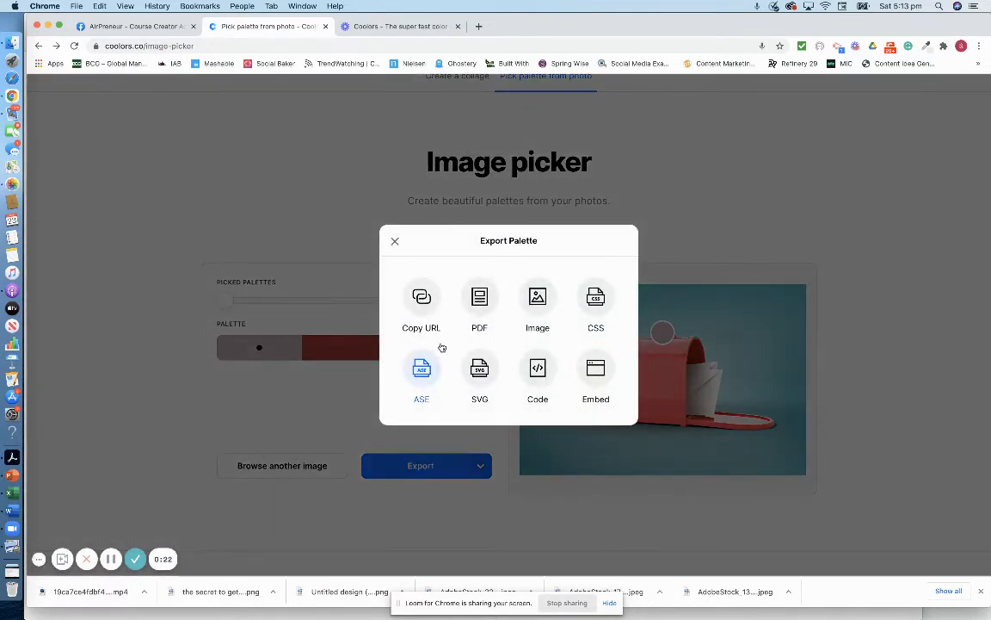
{"action": "left_click", "coordinate": [421, 298]}
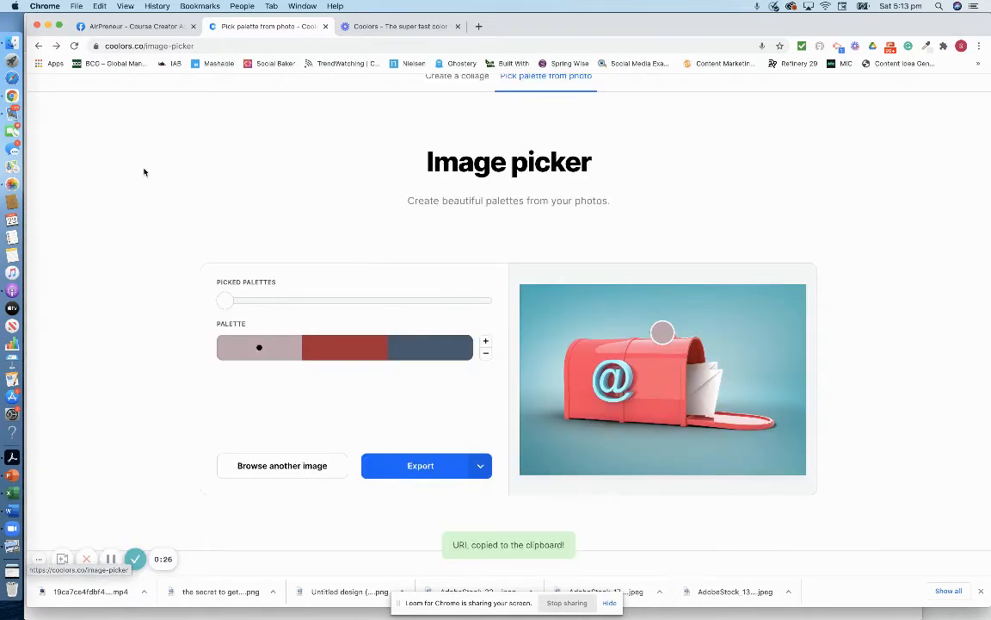
{"action": "left_click", "coordinate": [14, 105]}
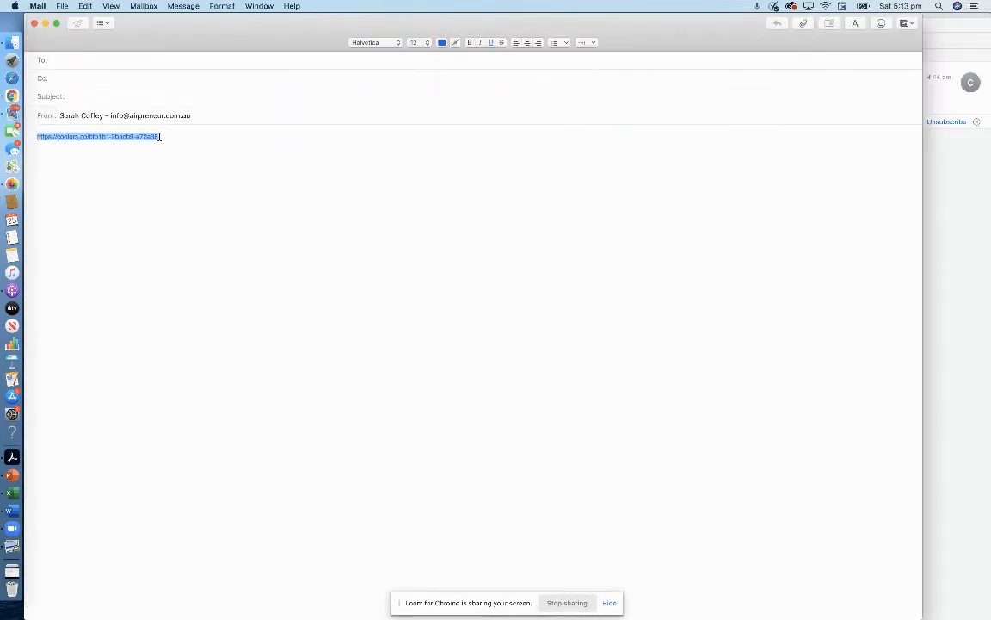
- Replace the old link in the Mail draft body with the copied three-colour palette link
{"action": "left_click", "coordinate": [86, 136]}
{"action": "key", "text": "super+a"}
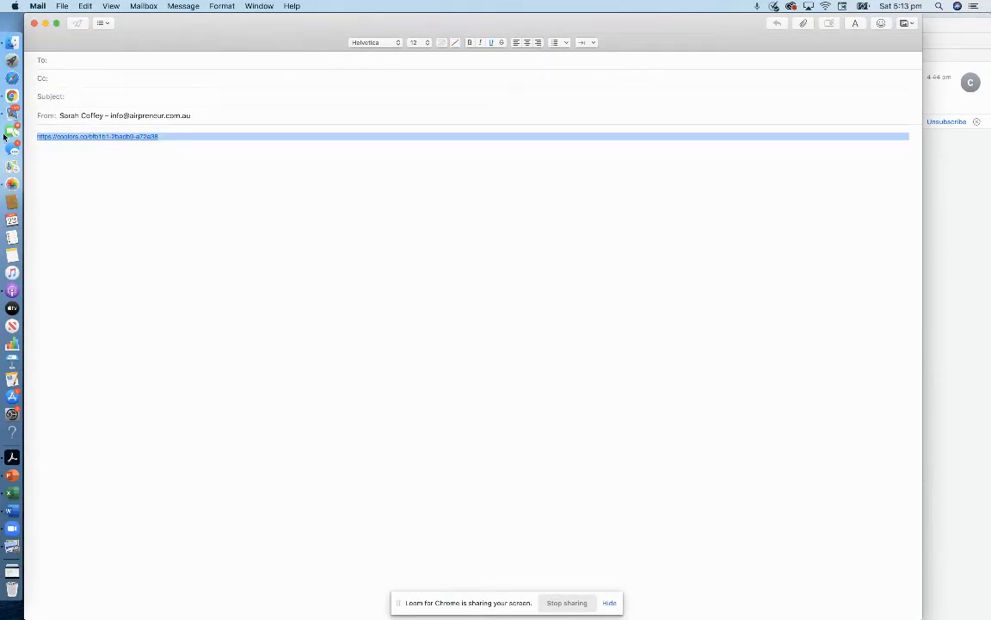
{"action": "key", "text": "super+v"}
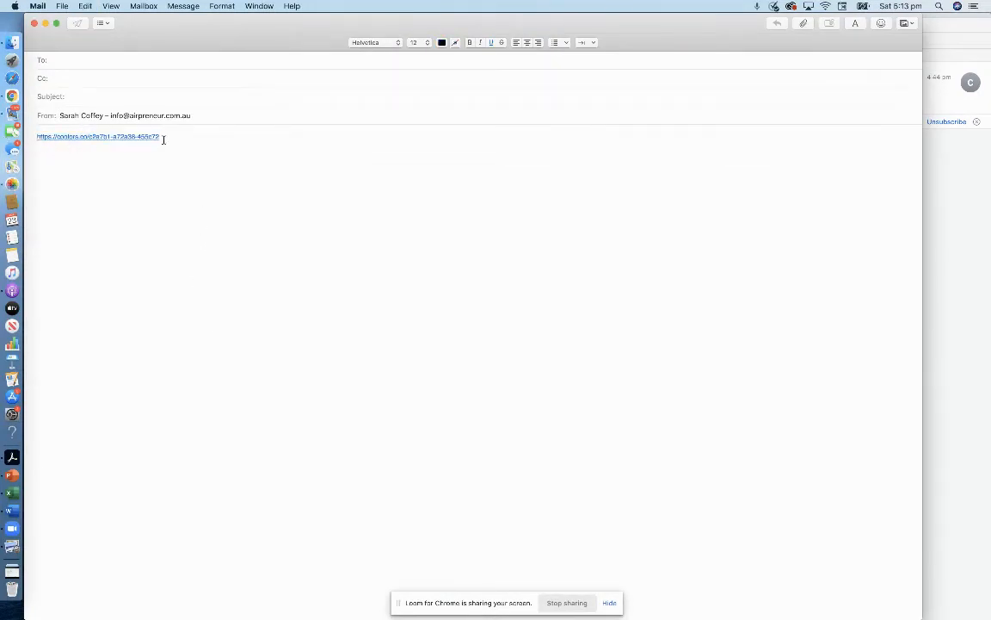
{"action": "key", "text": "super+a"}
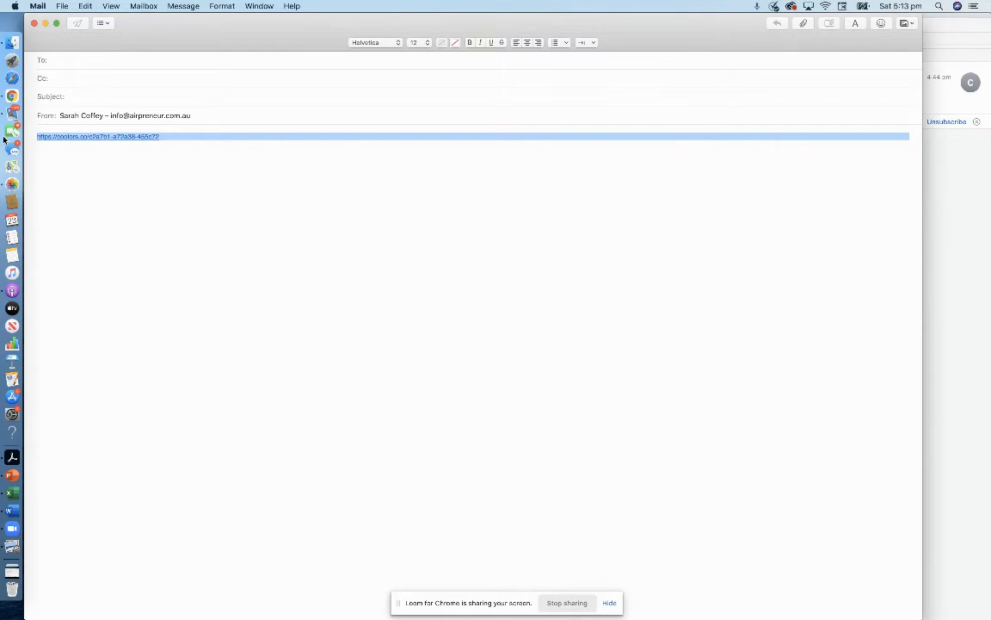
{"action": "left_click", "coordinate": [12, 96]}
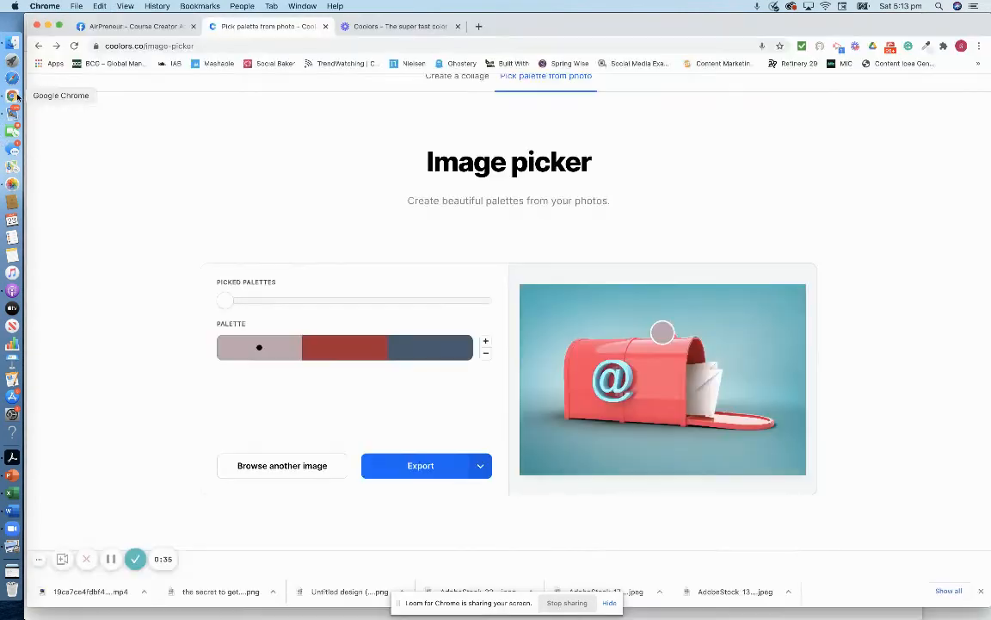
- Load the copied Coolors palette URL in a new Chrome tab
{"action": "left_click", "coordinate": [479, 25]}
{"action": "left_click", "coordinate": [409, 46]}
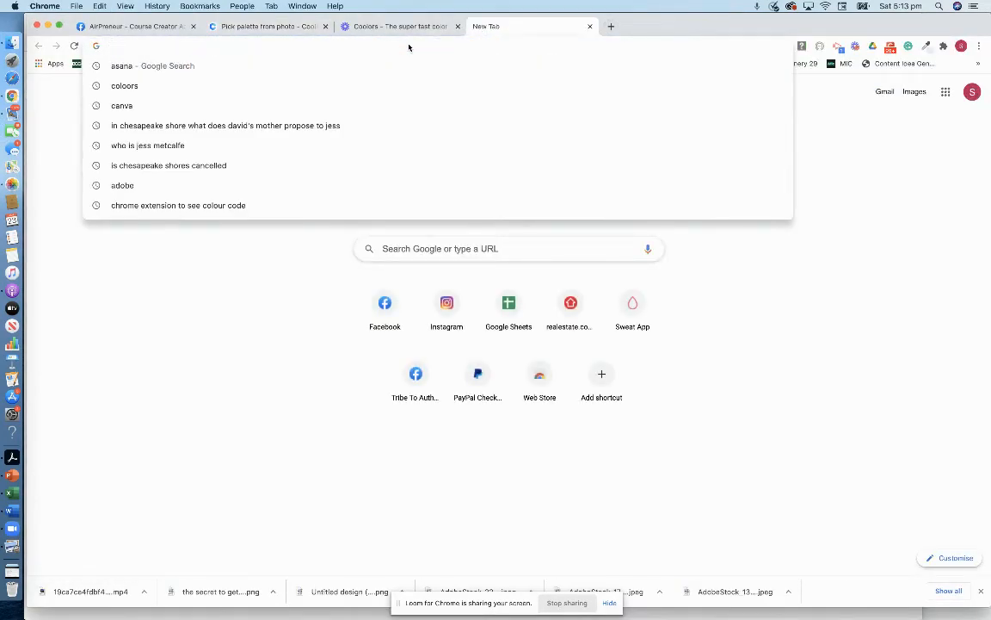
{"action": "key", "text": "super+v"}
{"action": "key", "text": "Return"}
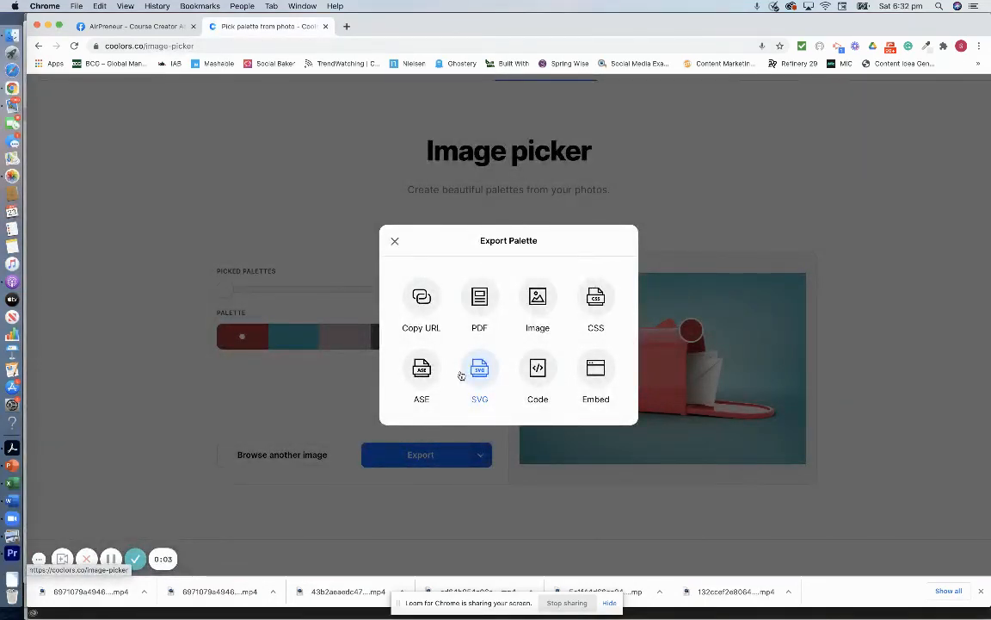
- Copy the photo palette's URL, reopen it in a new tab showing A72A38–2BADB9–C2A7B1–455C72, then close it
{"action": "left_click", "coordinate": [423, 299]}
{"action": "left_click", "coordinate": [554, 138]}
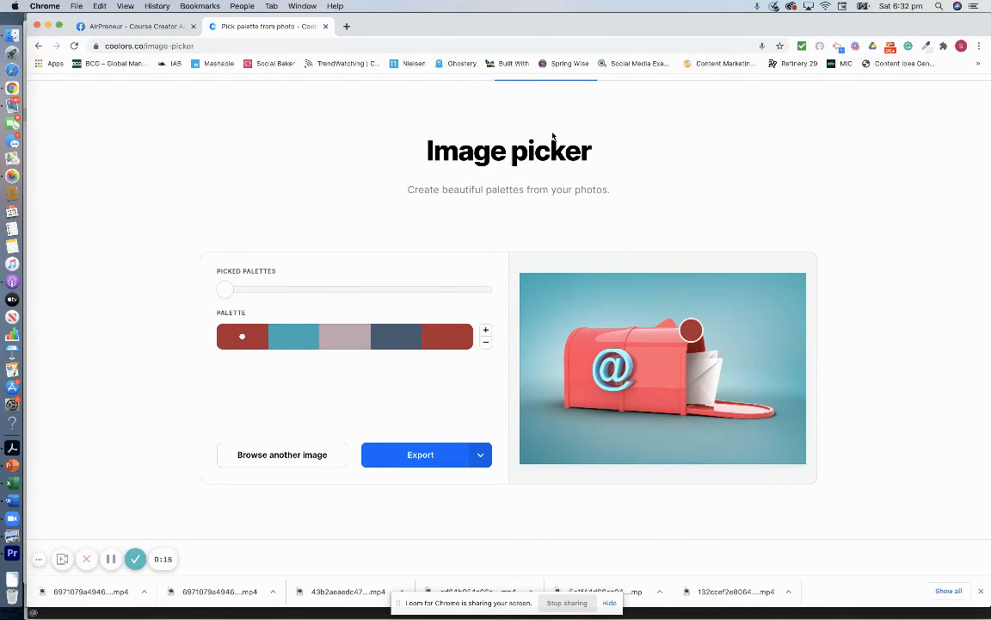
{"action": "left_click", "coordinate": [346, 26]}
{"action": "left_click", "coordinate": [321, 47]}
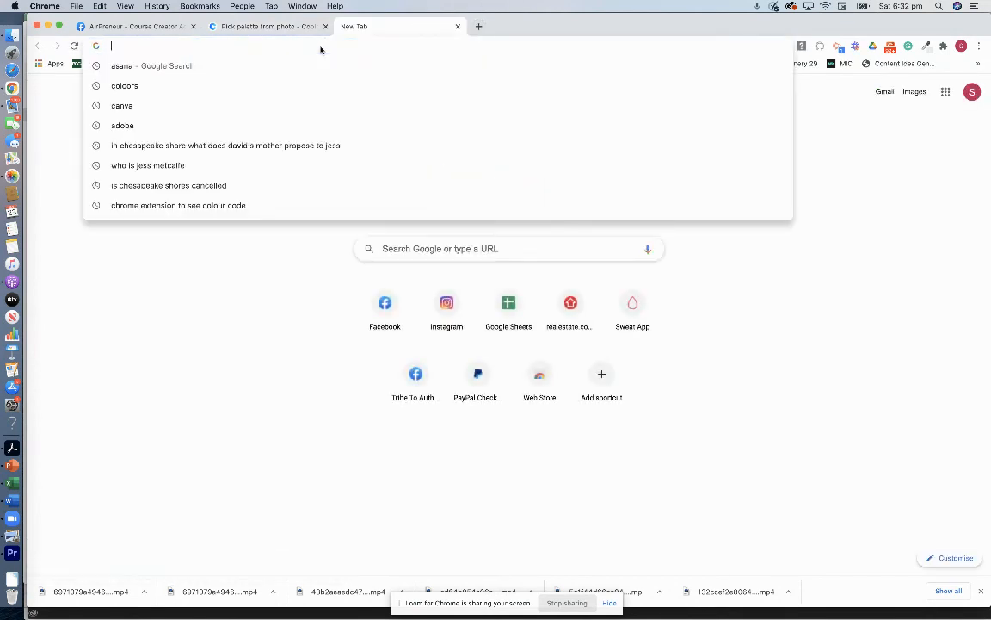
{"action": "key", "text": "super+v"}
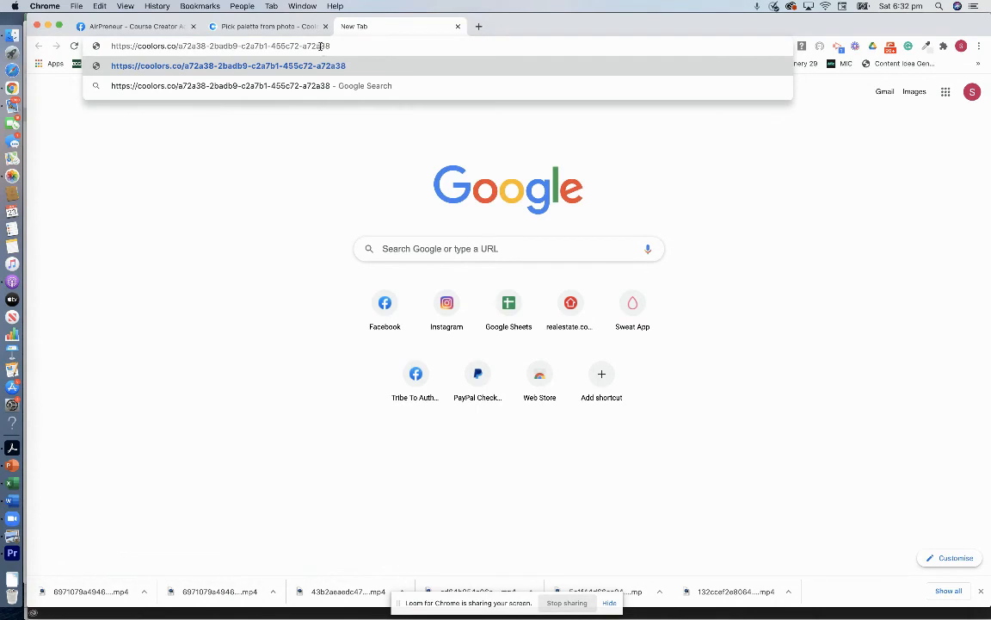
{"action": "key", "text": "Return"}
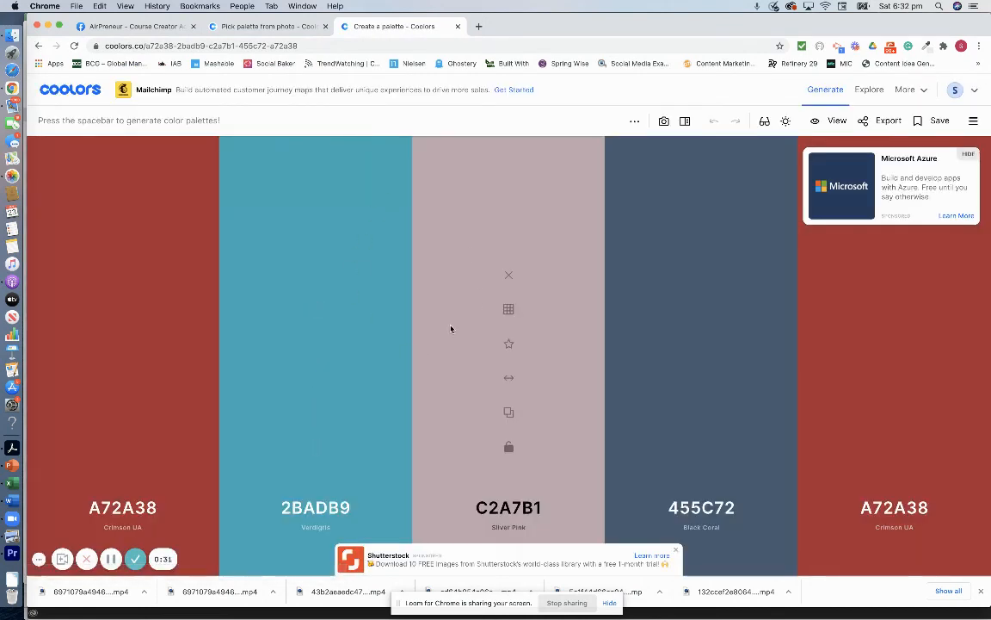
{"action": "left_click", "coordinate": [457, 27]}
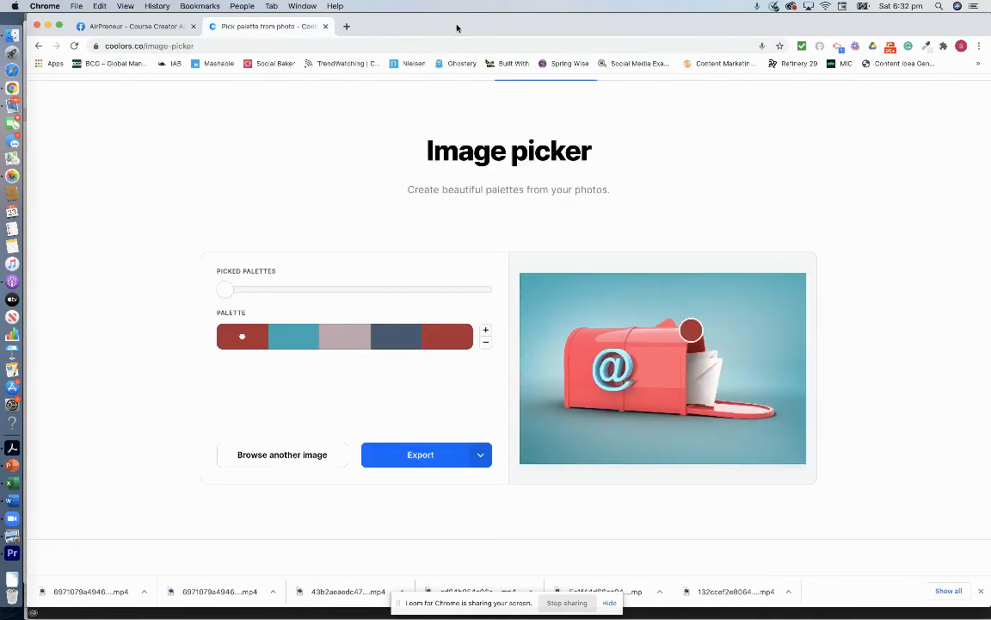